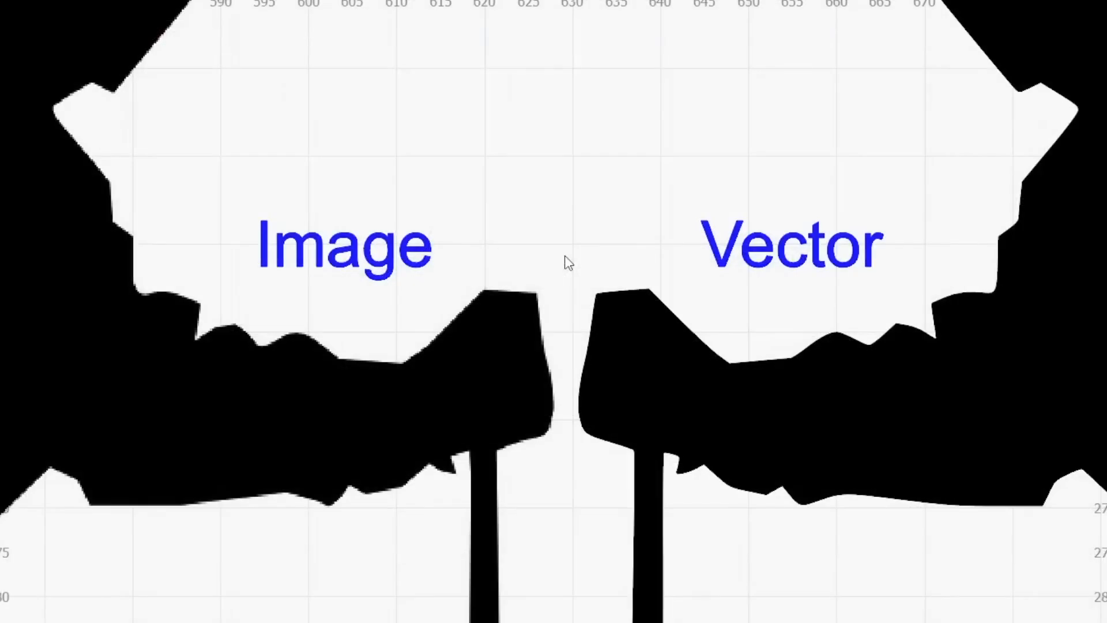
Step: Move the node at the peak of the inner curve downward with its handle to reshape the vector path
scroll(568, 263, up, 4)
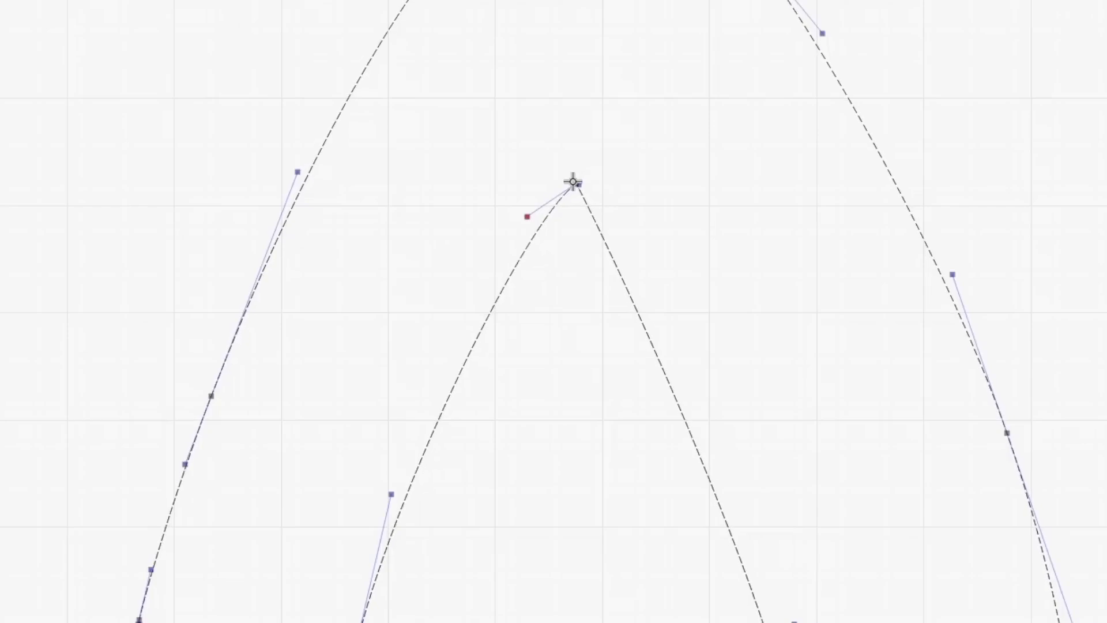
click(574, 184)
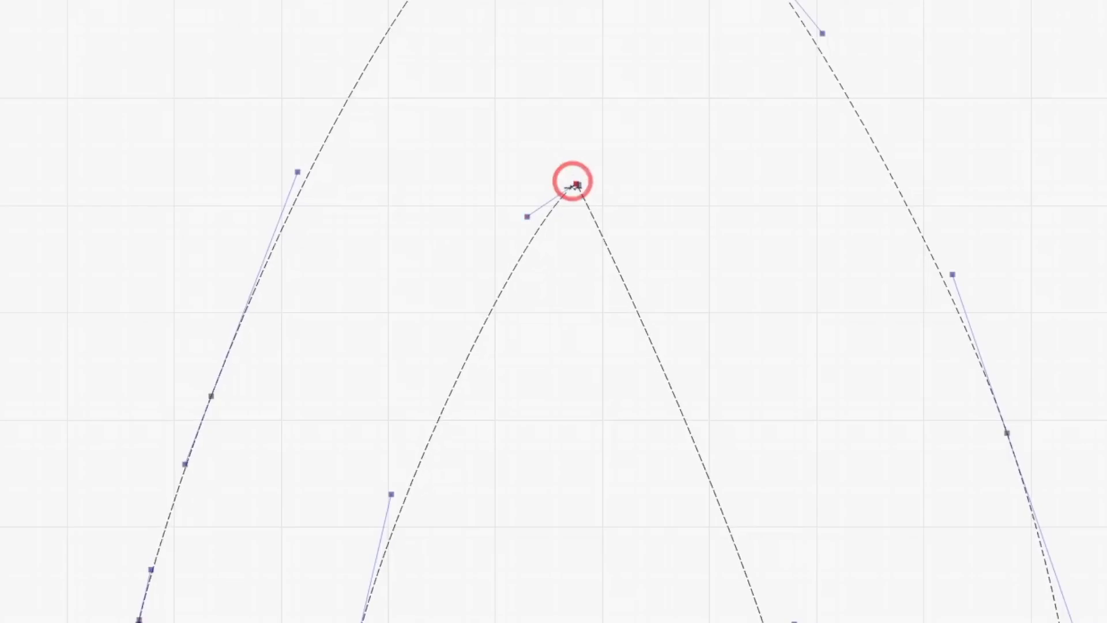
drag(575, 185, 586, 262)
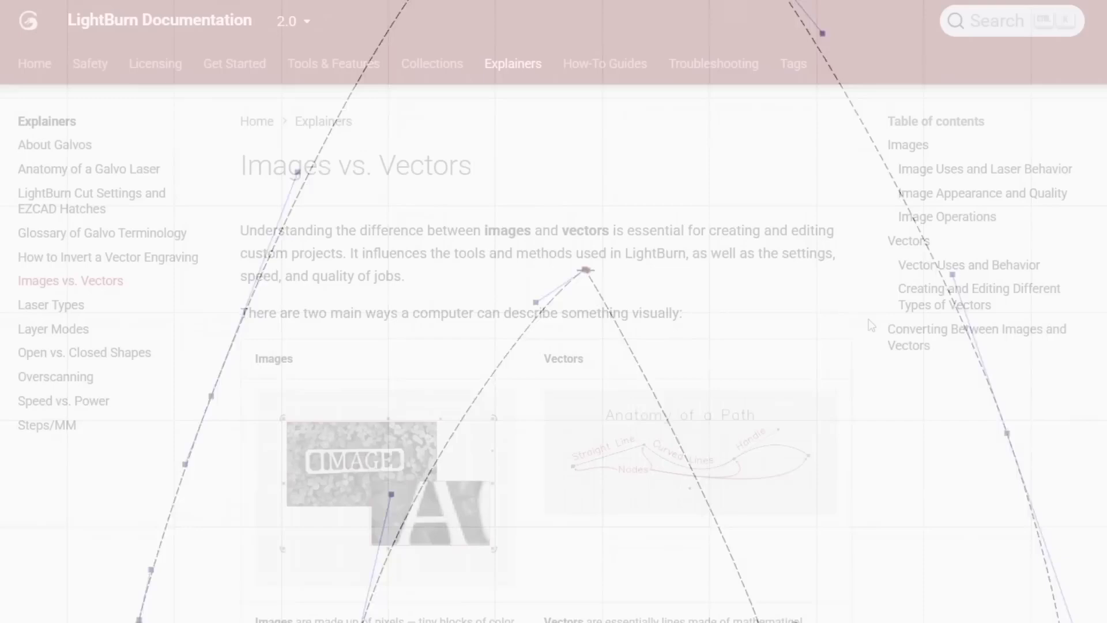
Step: Switch to the LightBurn documentation and read the Images vs. Vectors comparison
scroll(871, 326, down, 2)
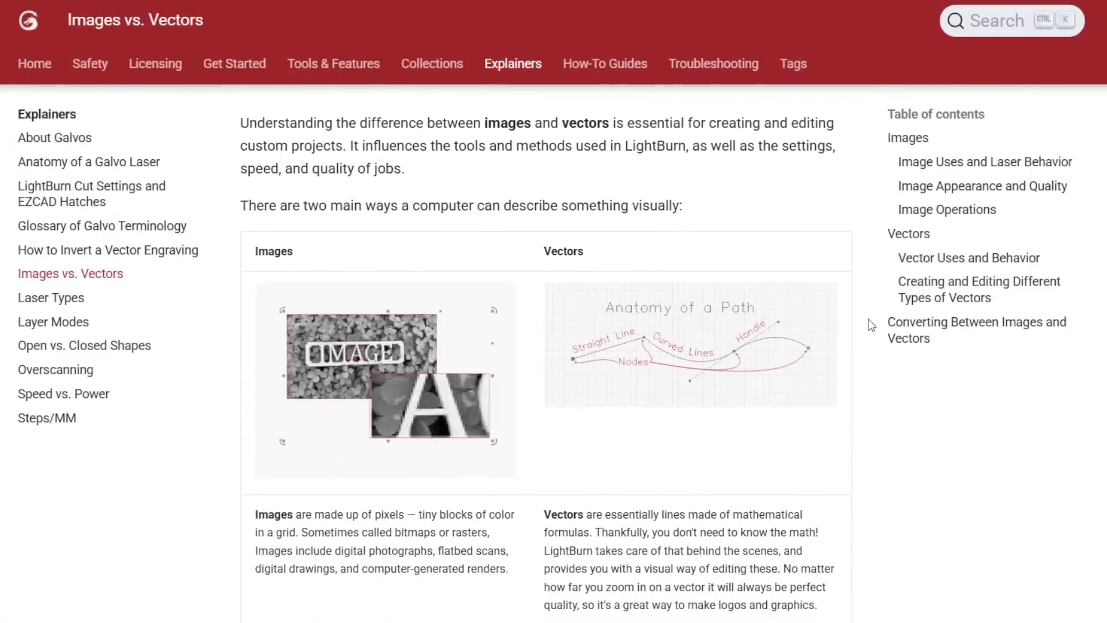
scroll(871, 325, down, 1)
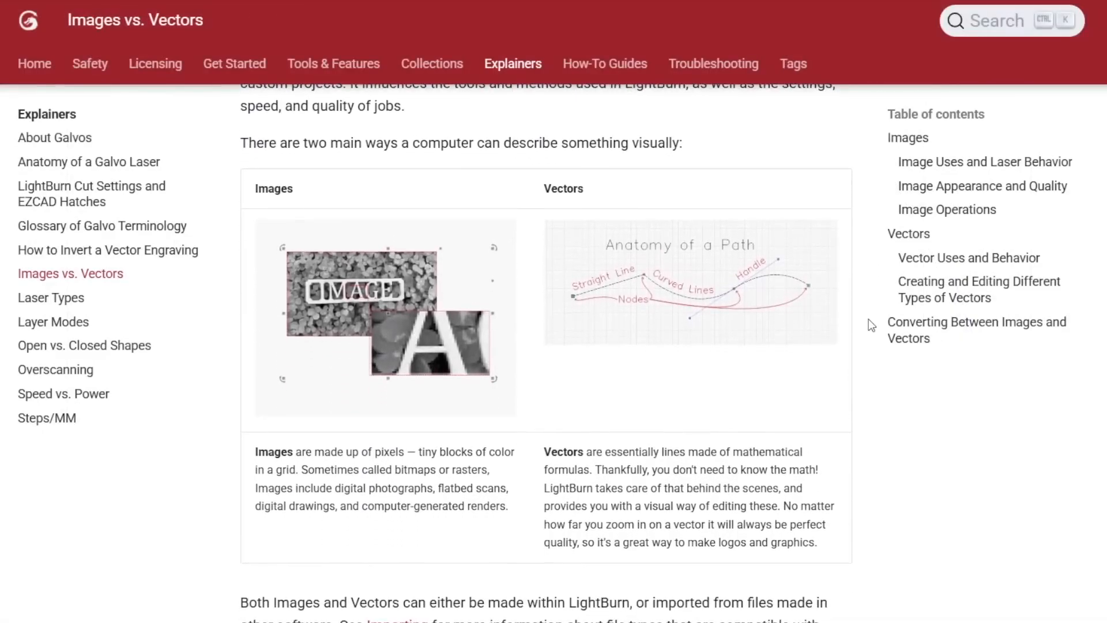
scroll(871, 325, down, 1)
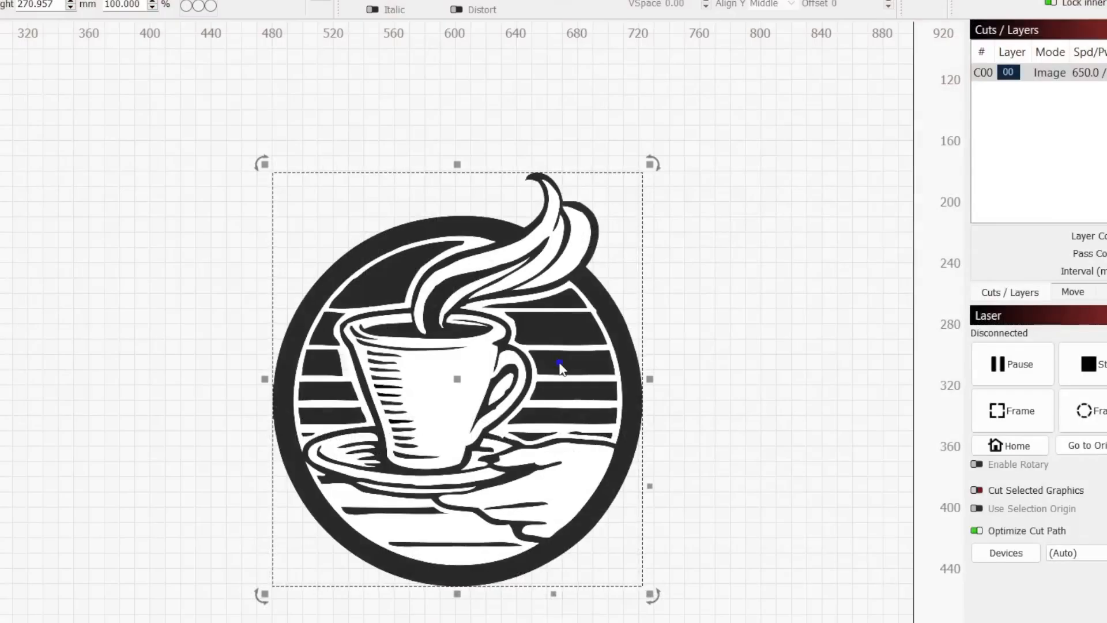
Step: Open the coffee cup image in Trace Image
right_click(559, 363)
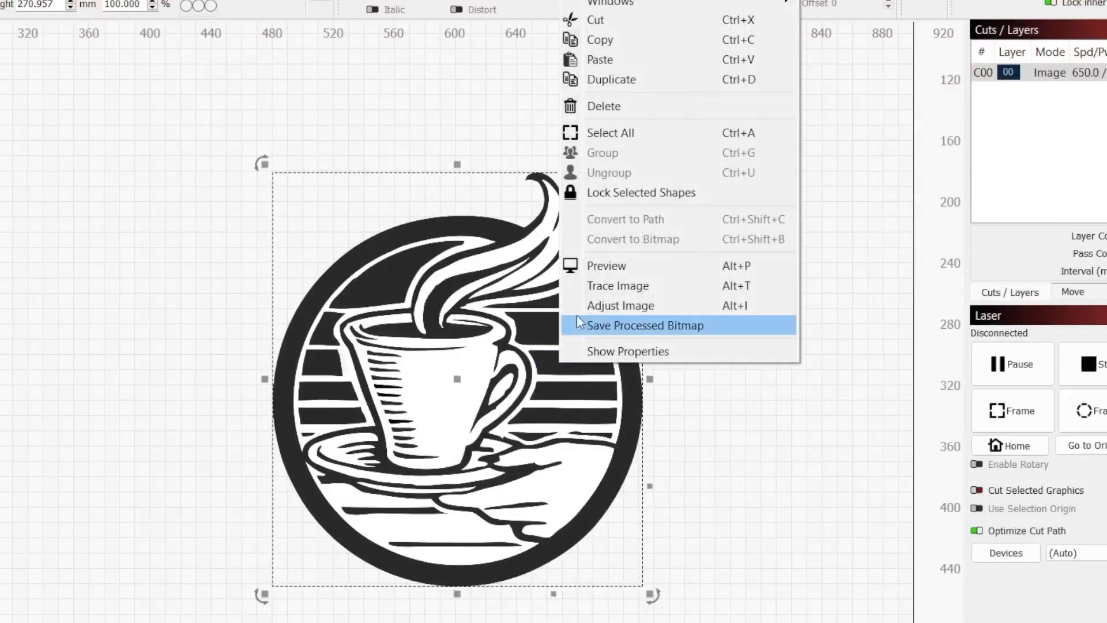
click(592, 286)
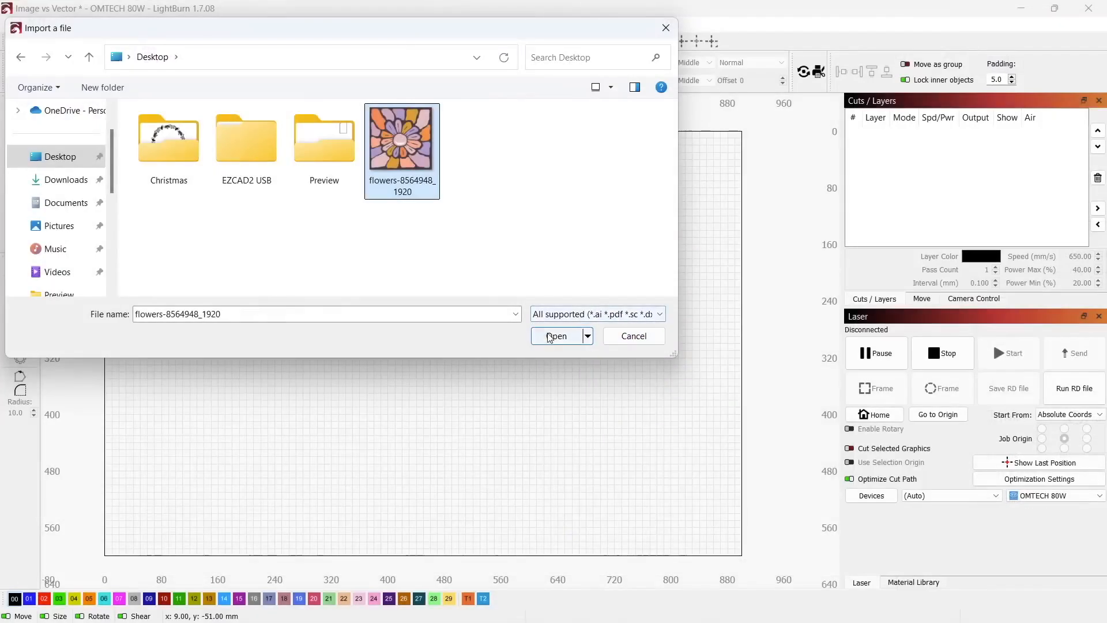
Step: Import the image flowers-8564948_1920 from the Desktop onto the canvas and select it
click(552, 337)
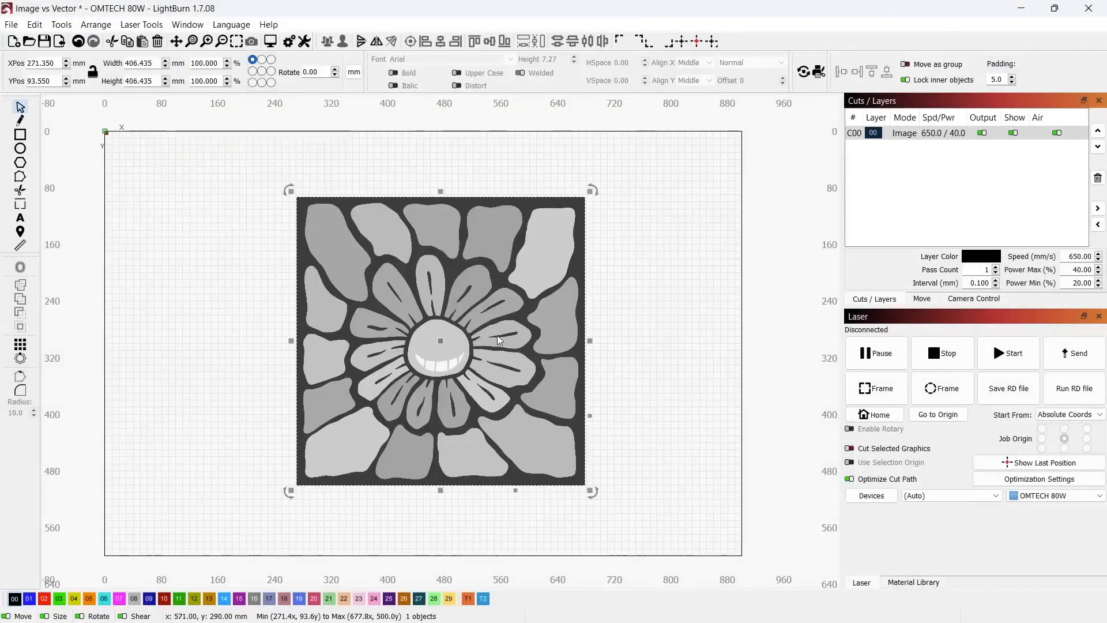
click(476, 333)
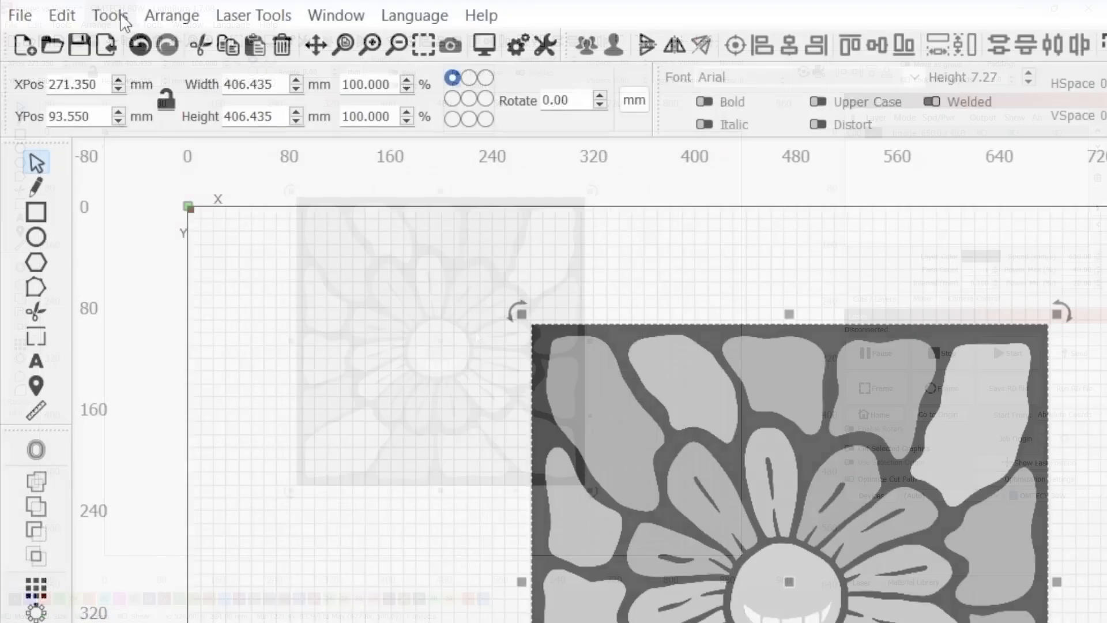
Step: Open the imported flower image in Trace Image
click(64, 25)
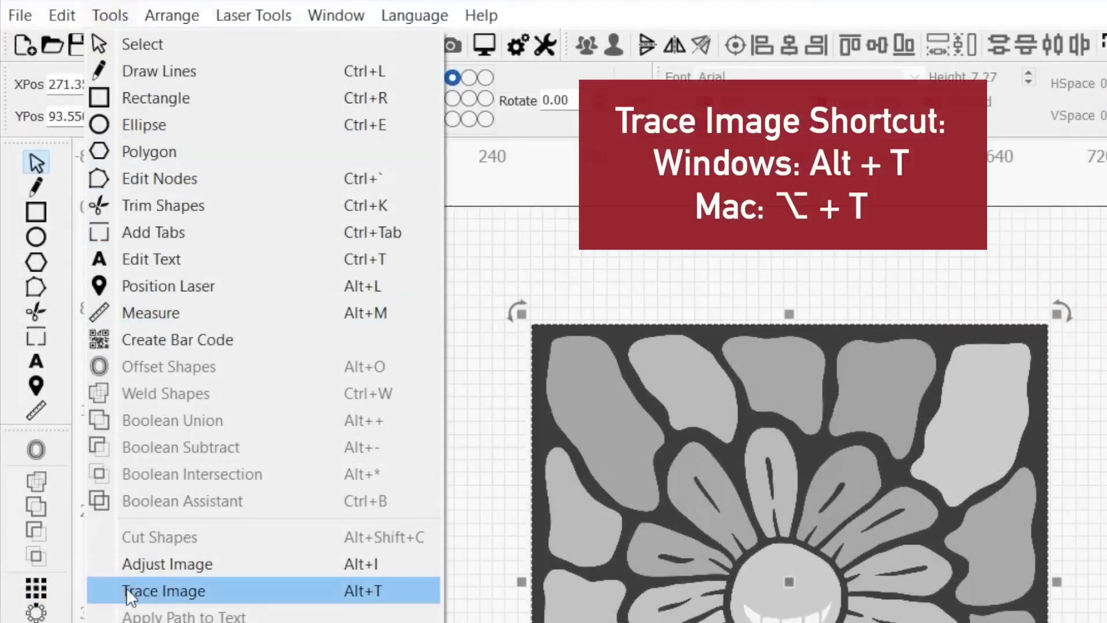
click(102, 588)
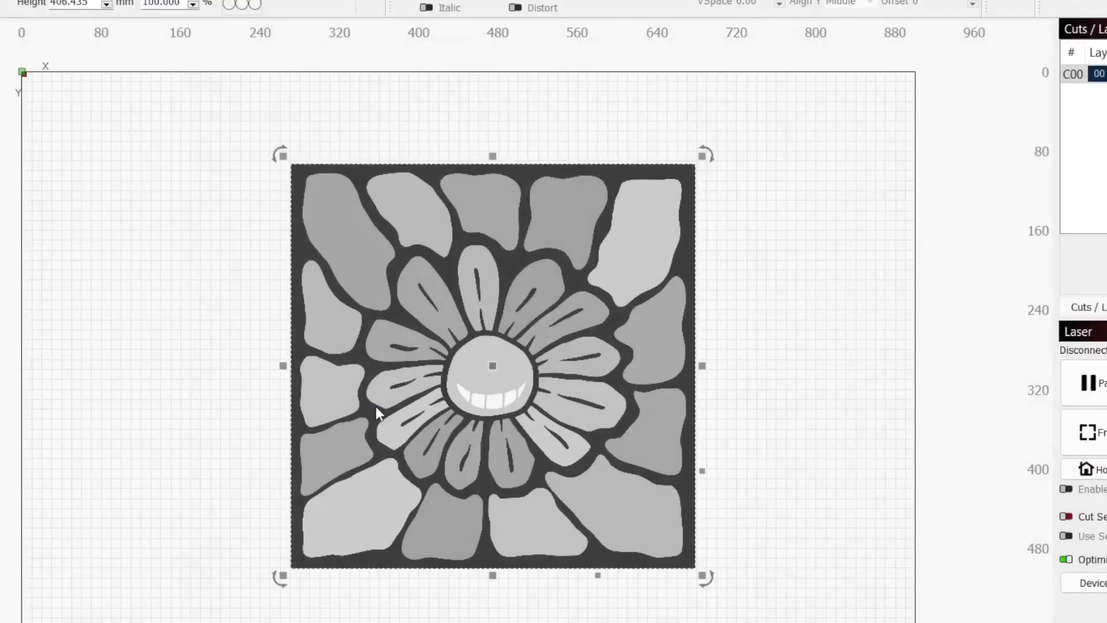
right_click(376, 406)
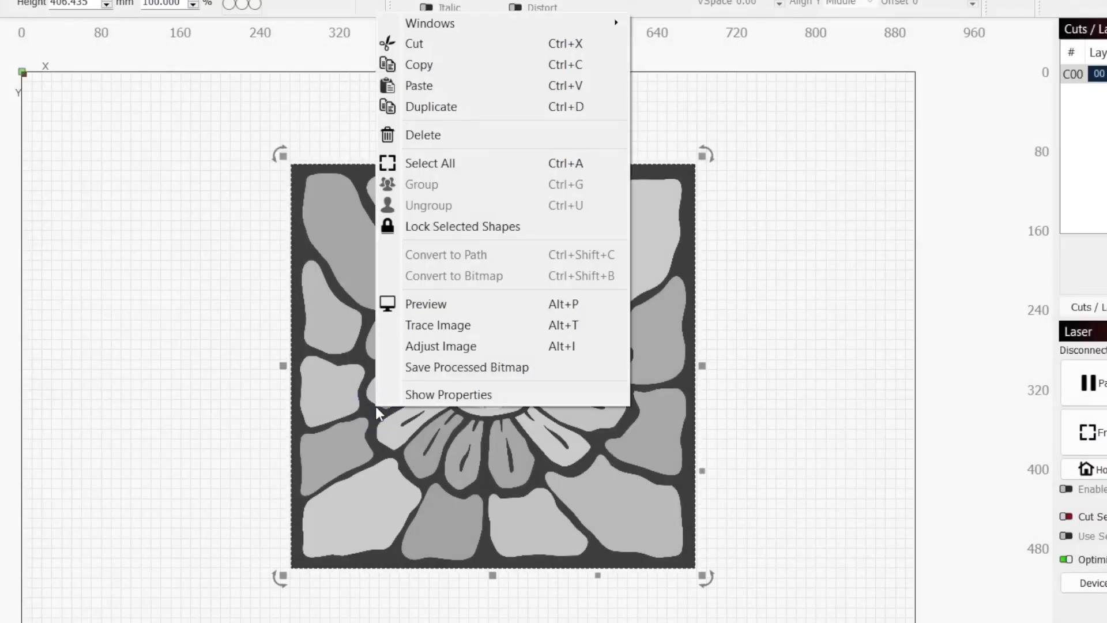
click(396, 326)
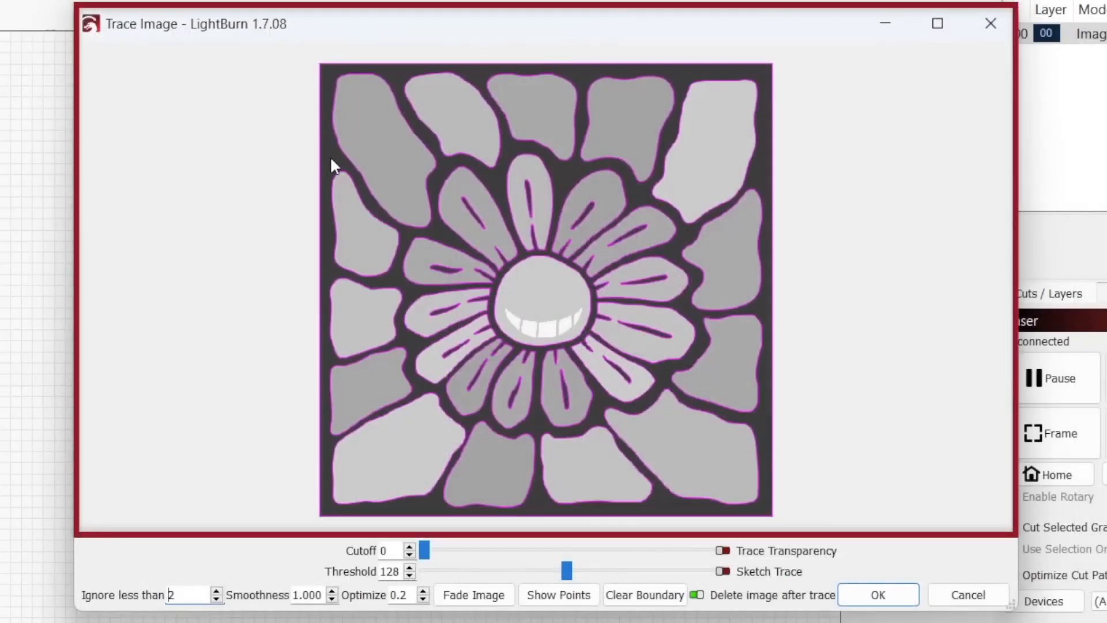
Step: Inspect the flower's traced outlines up close and set the trace cutoff to 59
scroll(333, 161, up, 3)
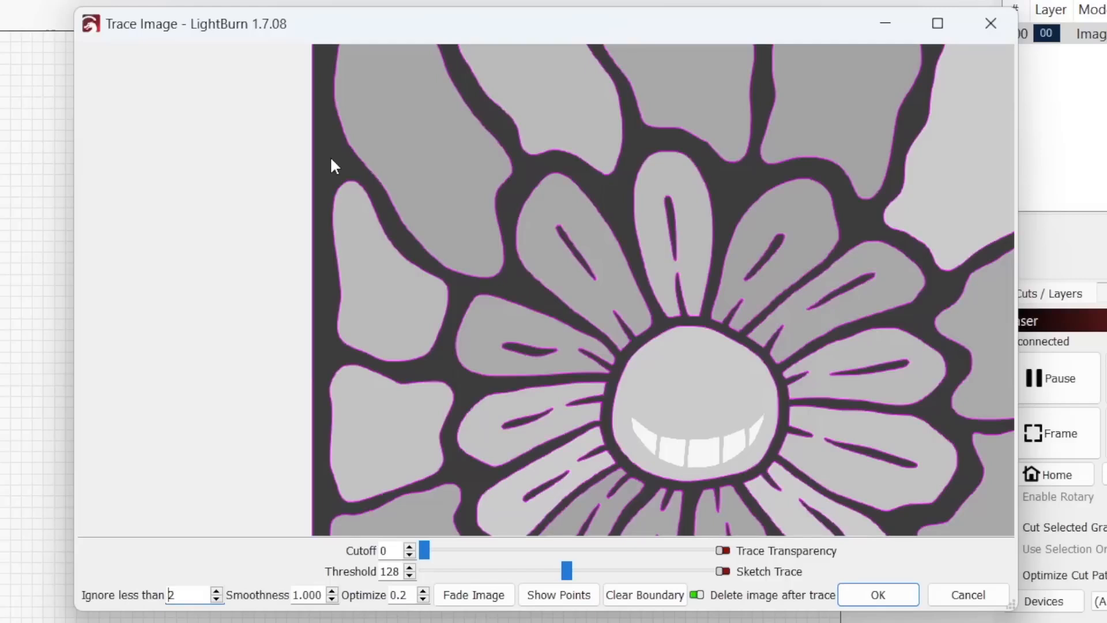
scroll(332, 161, up, 2)
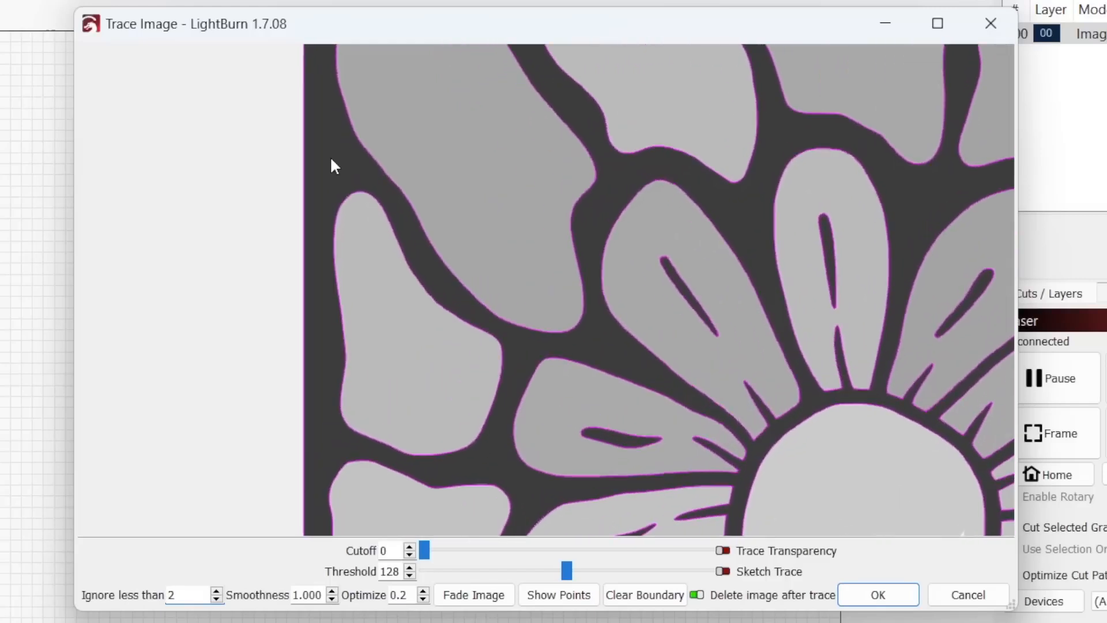
scroll(330, 156, down, 5)
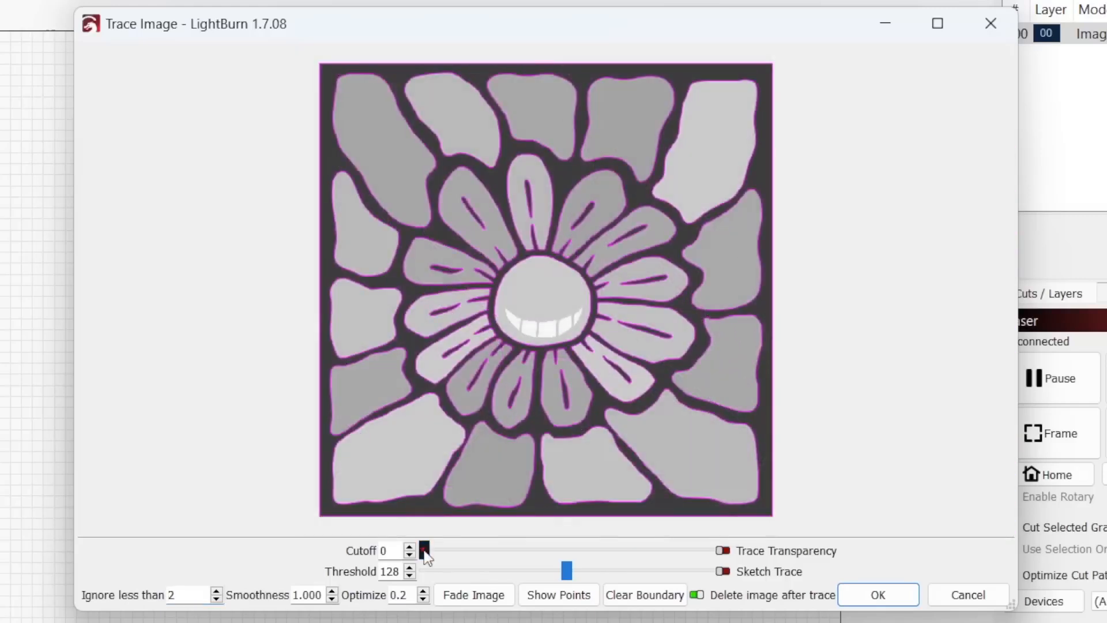
click(423, 549)
drag(424, 549, 490, 549)
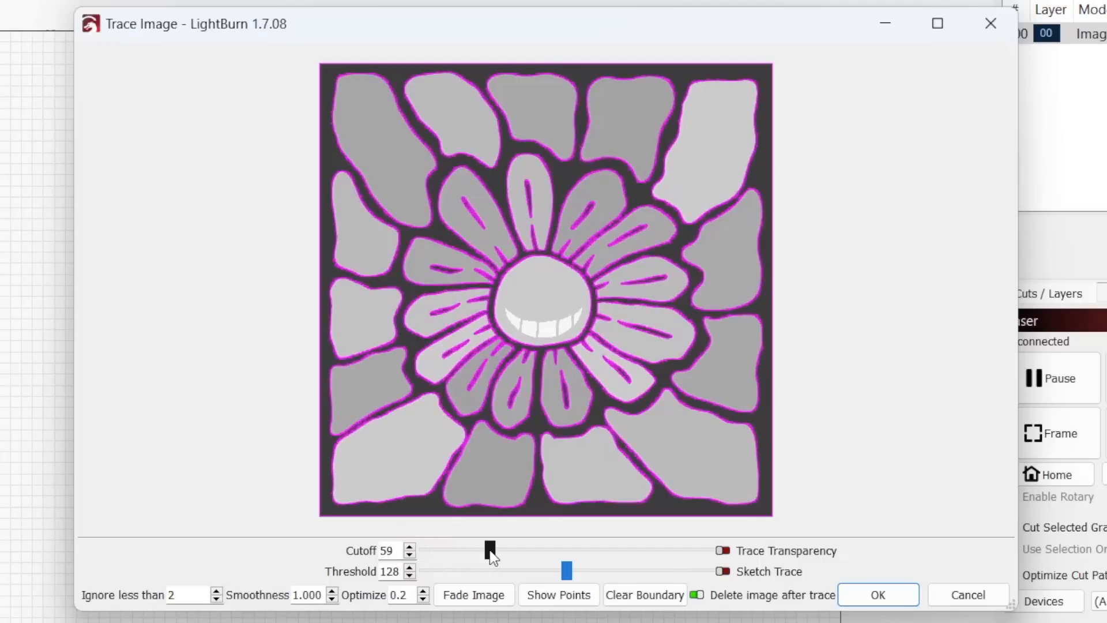
click(567, 571)
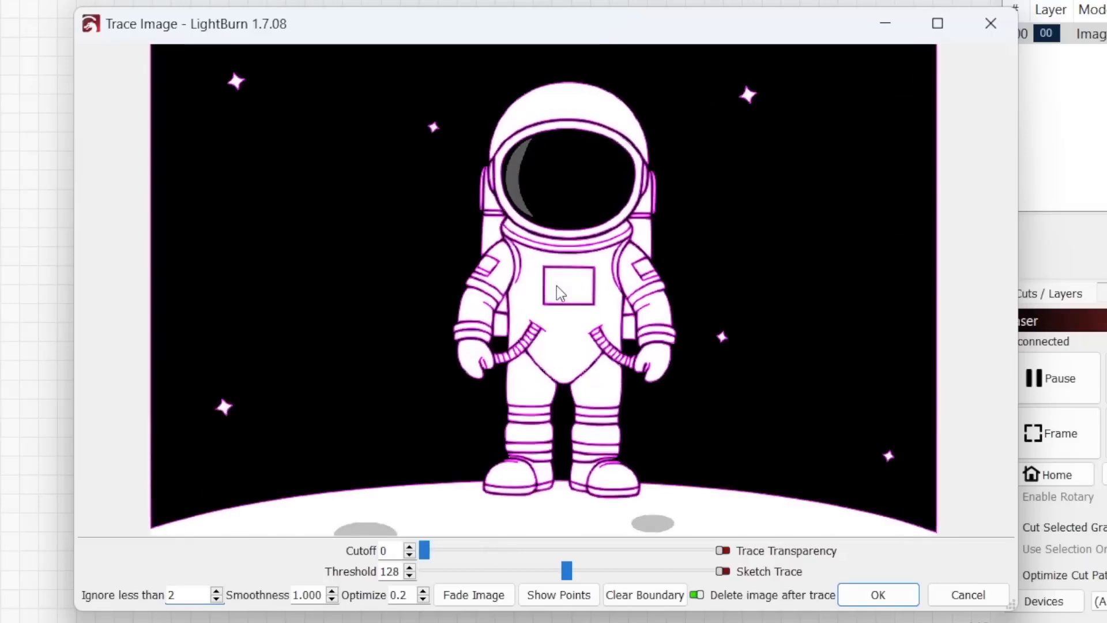
Step: Examine the traced outlines around the astronaut's helmet and upper body up close
scroll(556, 285, up, 3)
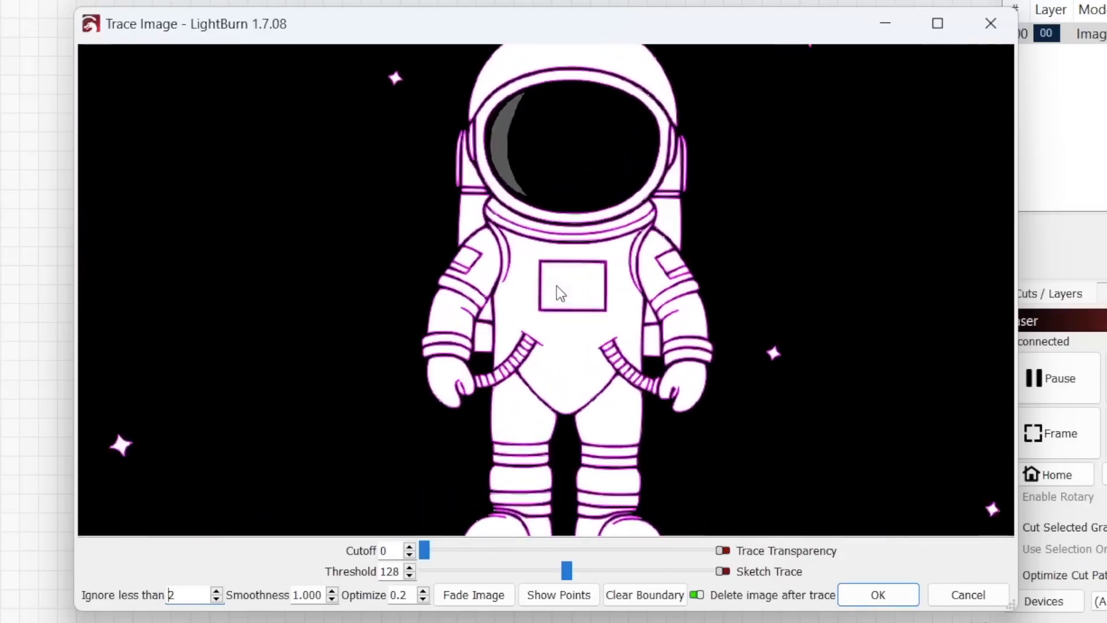
drag(556, 285, 444, 411)
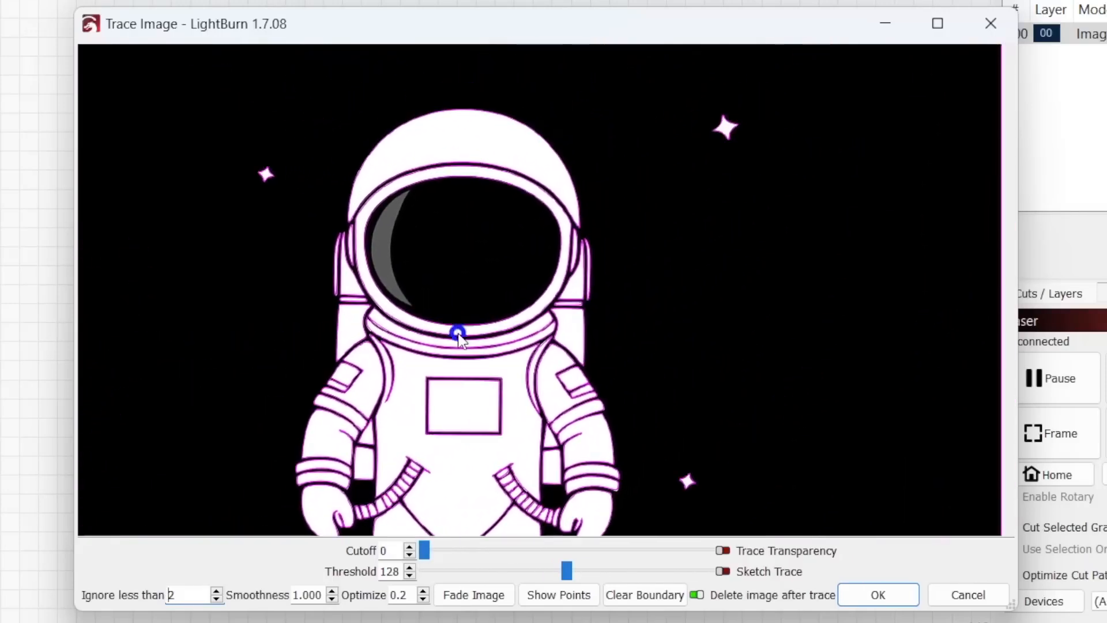
double_click(458, 334)
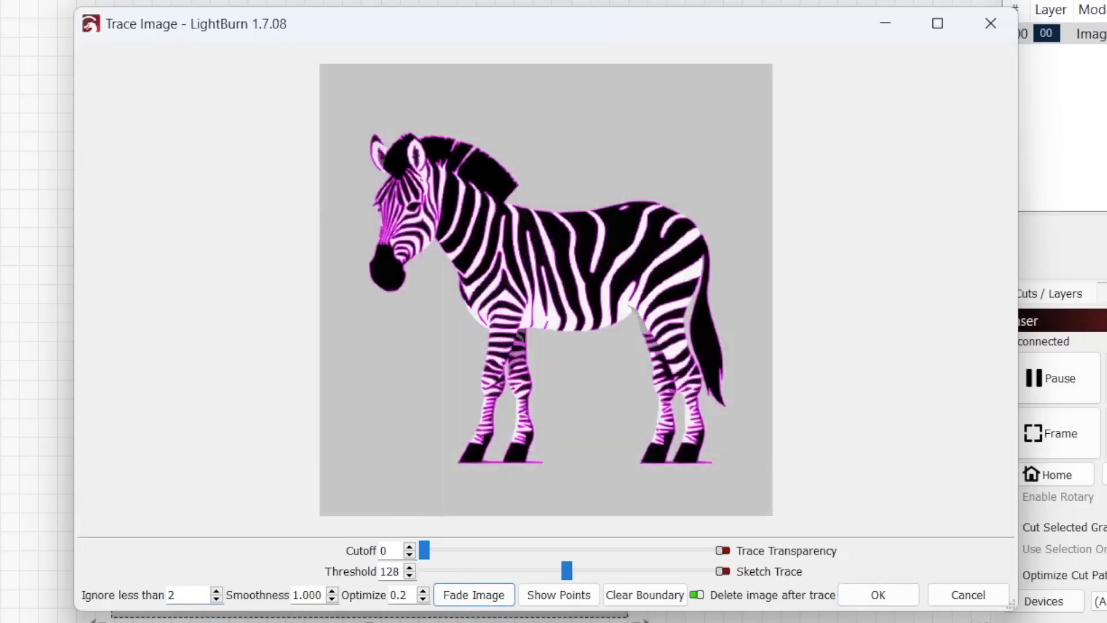
Step: Toggle image fading on the zebra and compass traces, and show the points on the heart trace
click(464, 604)
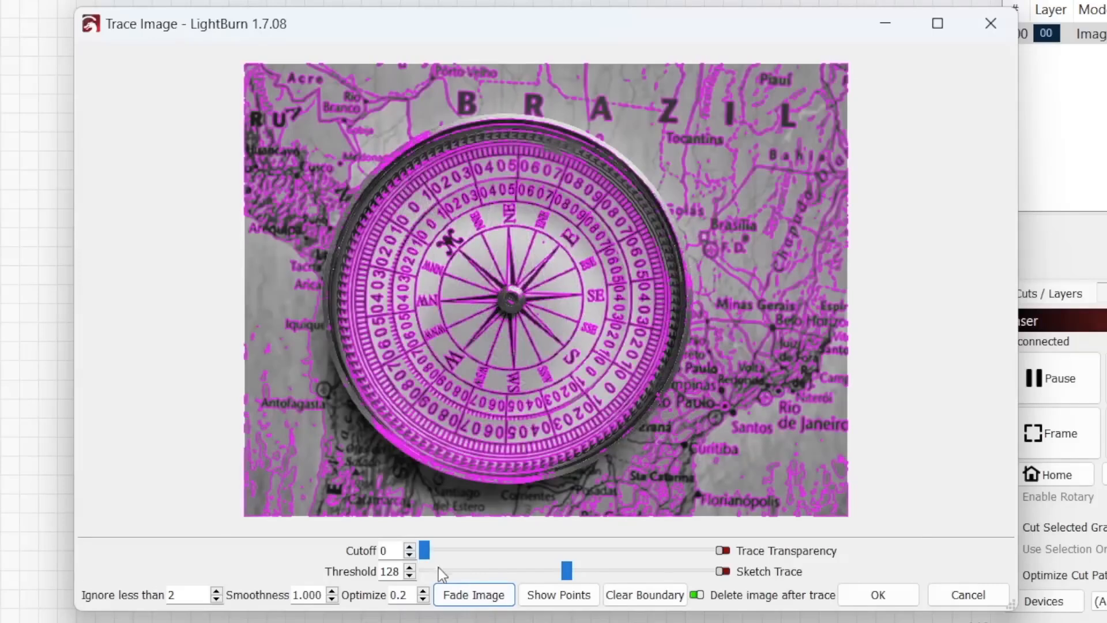
click(470, 594)
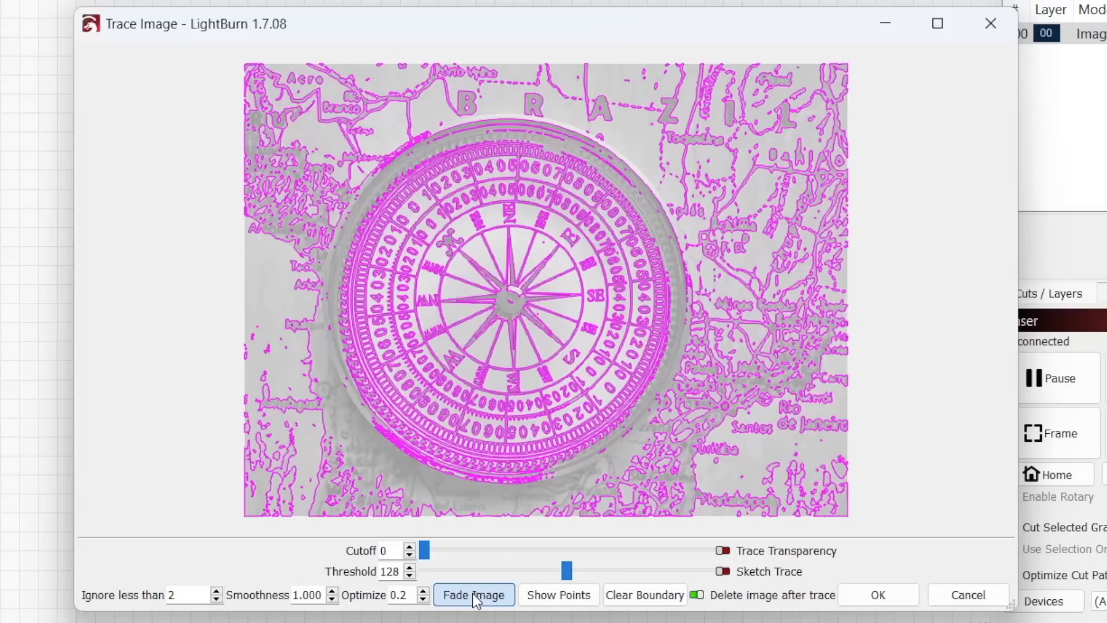
click(473, 593)
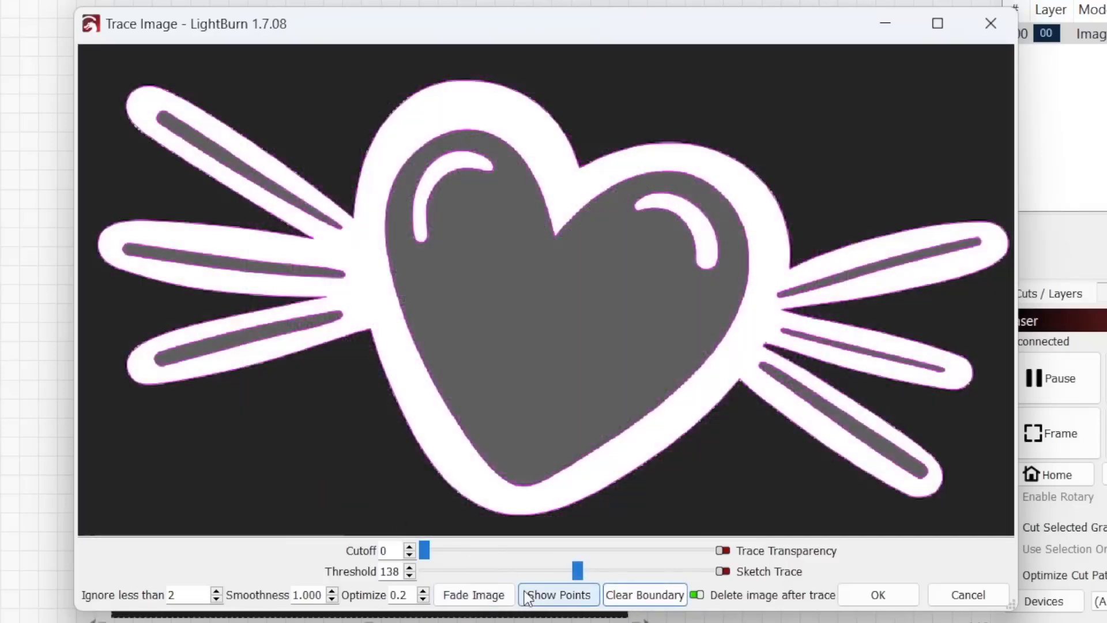
click(526, 594)
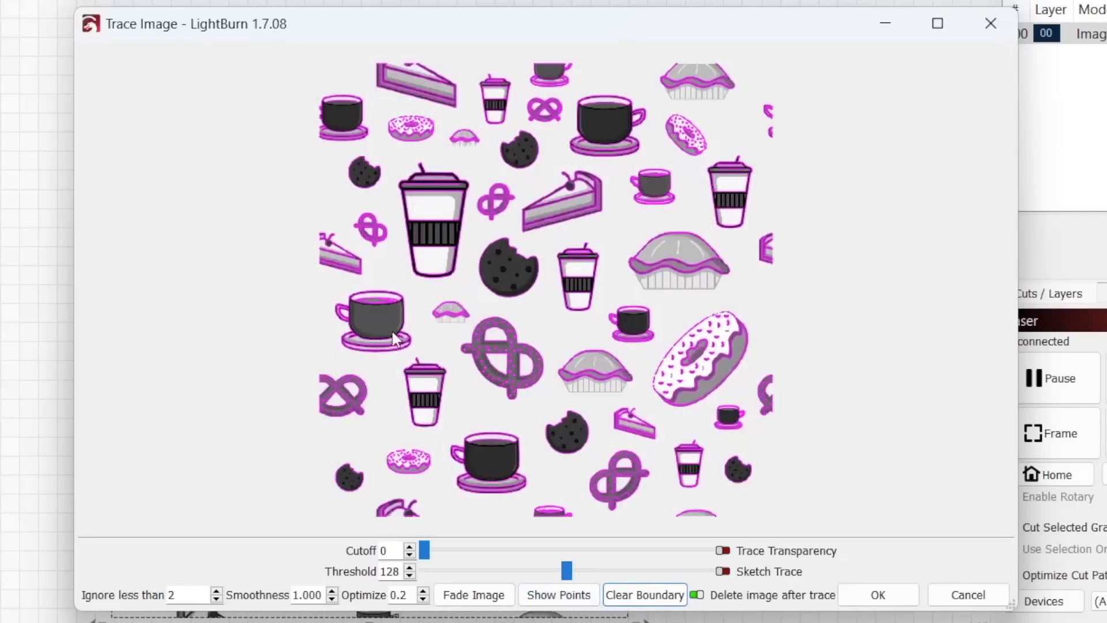
Step: Try limiting the trace boundary to the small takeaway cup and to the bitten cookie beside it, and clear the boundary
scroll(559, 324, up, 8)
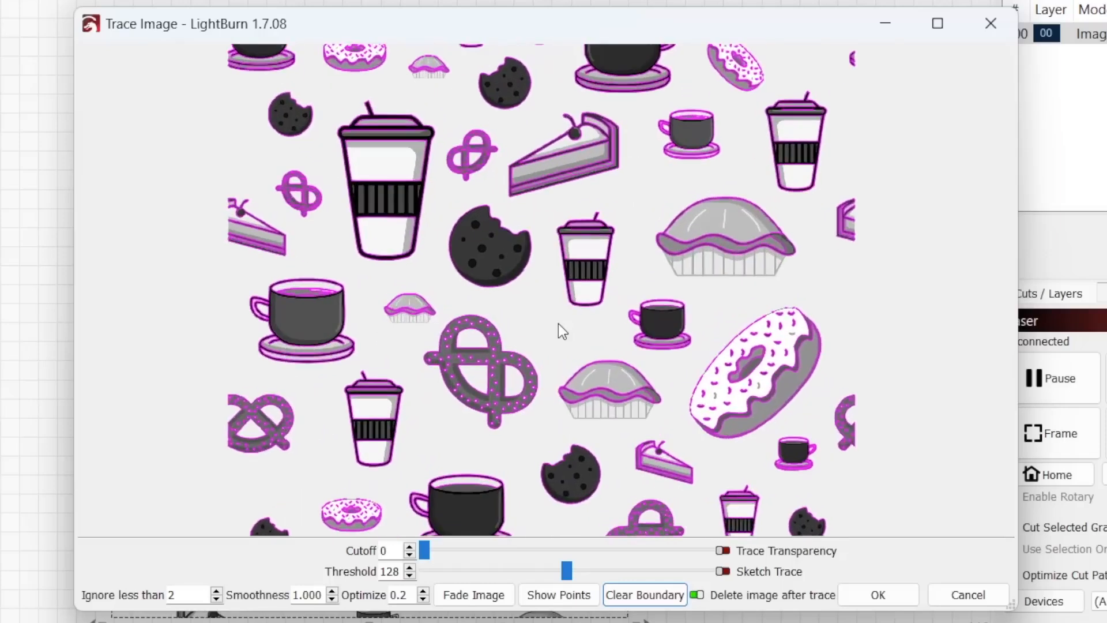
scroll(558, 324, up, 2)
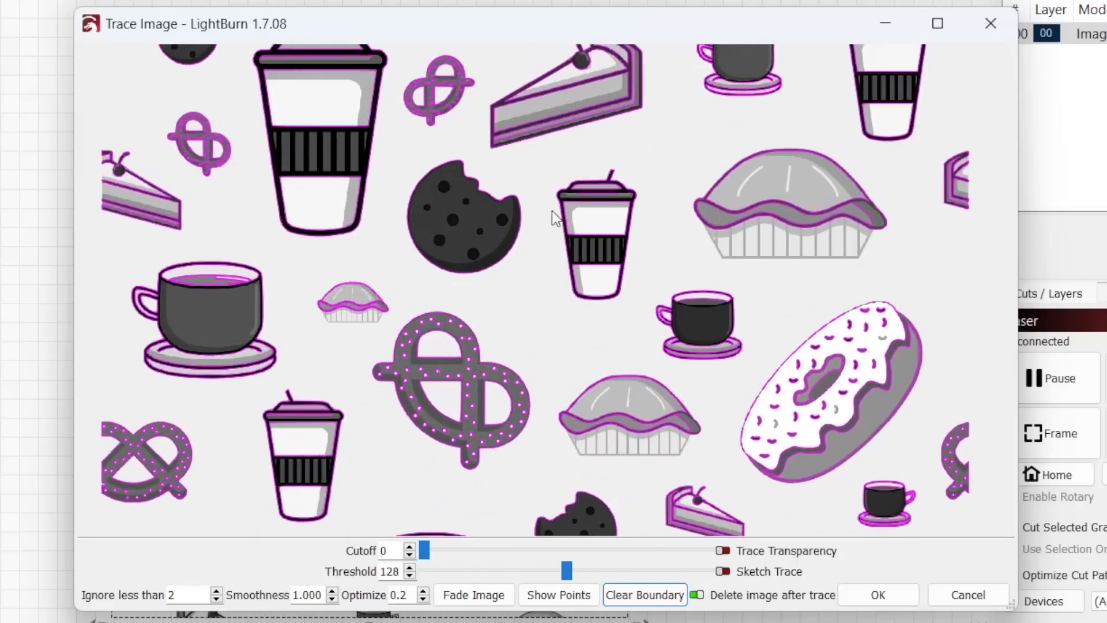
mouse_move(534, 148)
mouse_down()
mouse_move(630, 266)
mouse_move(642, 311)
mouse_up()
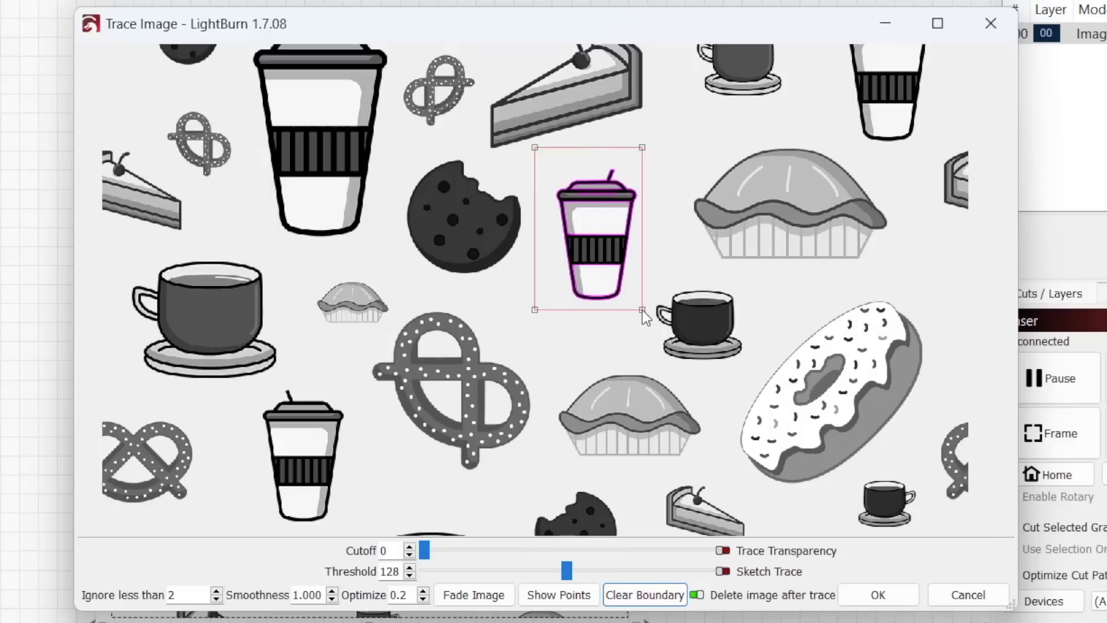
drag(380, 151, 527, 286)
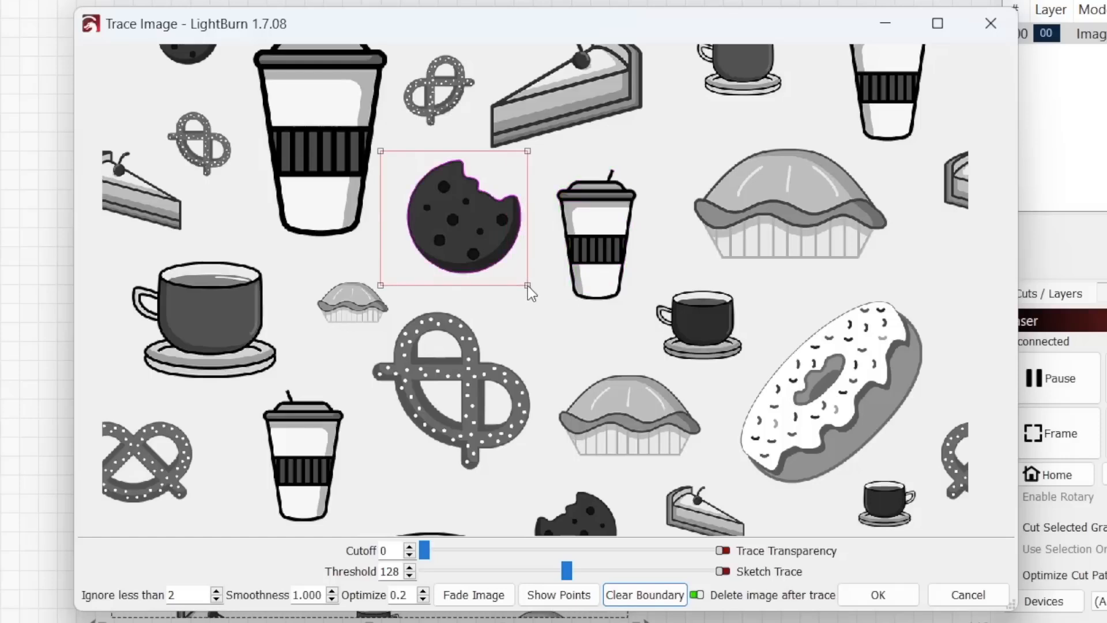
click(635, 596)
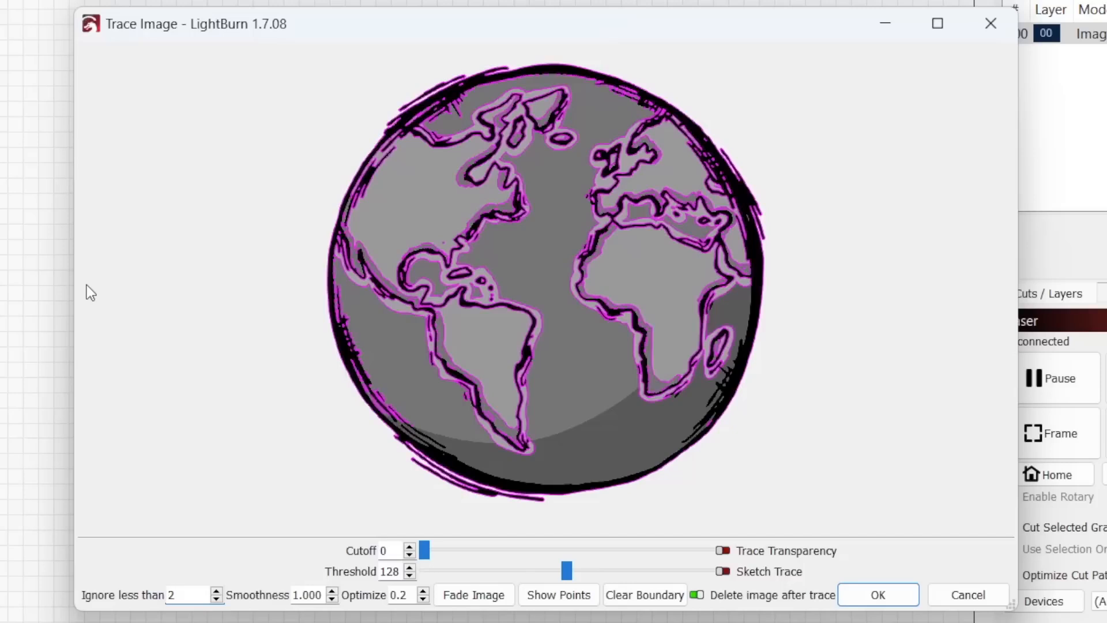
Step: Set the globe trace's threshold to 193 and raise its cutoff
drag(567, 571, 639, 572)
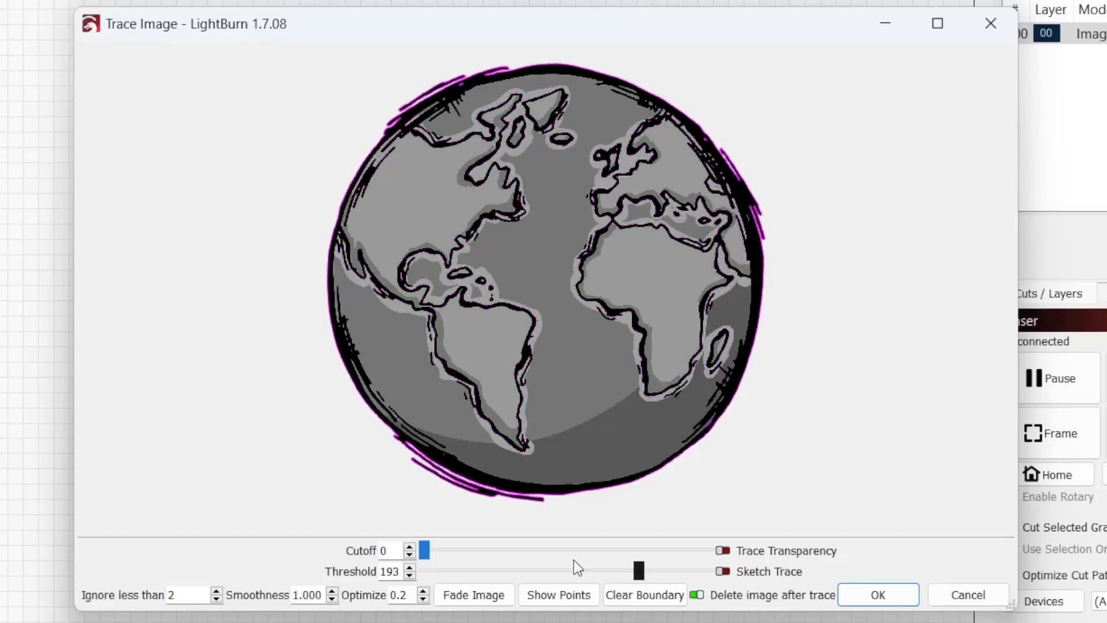
drag(428, 553, 463, 553)
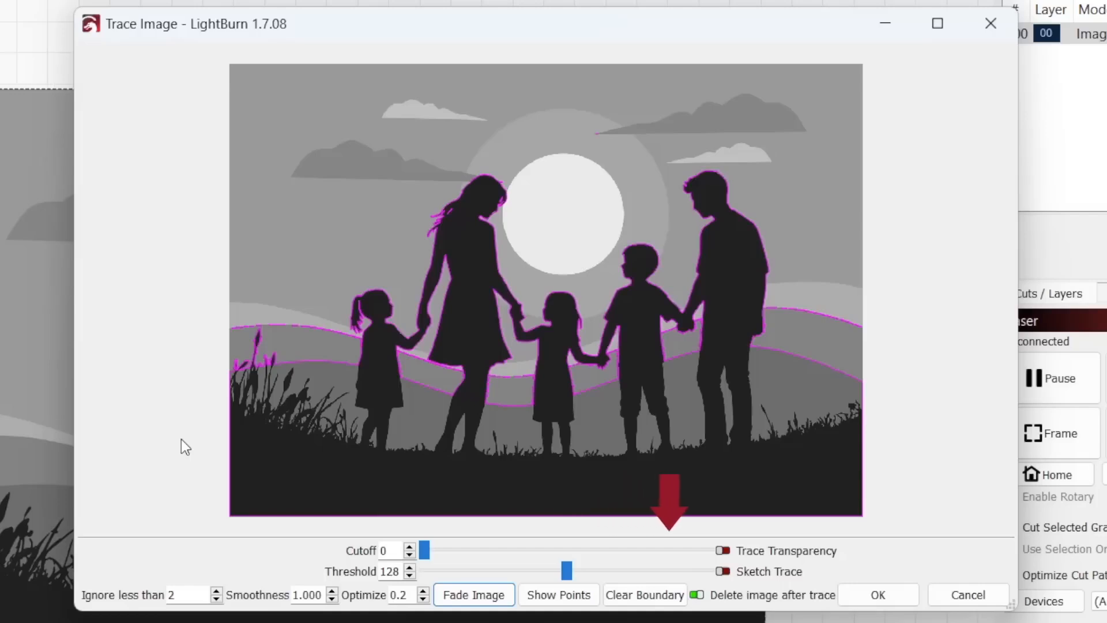
Step: Set the family silhouette trace's threshold to 168 and raise its cutoff
drag(567, 571, 609, 566)
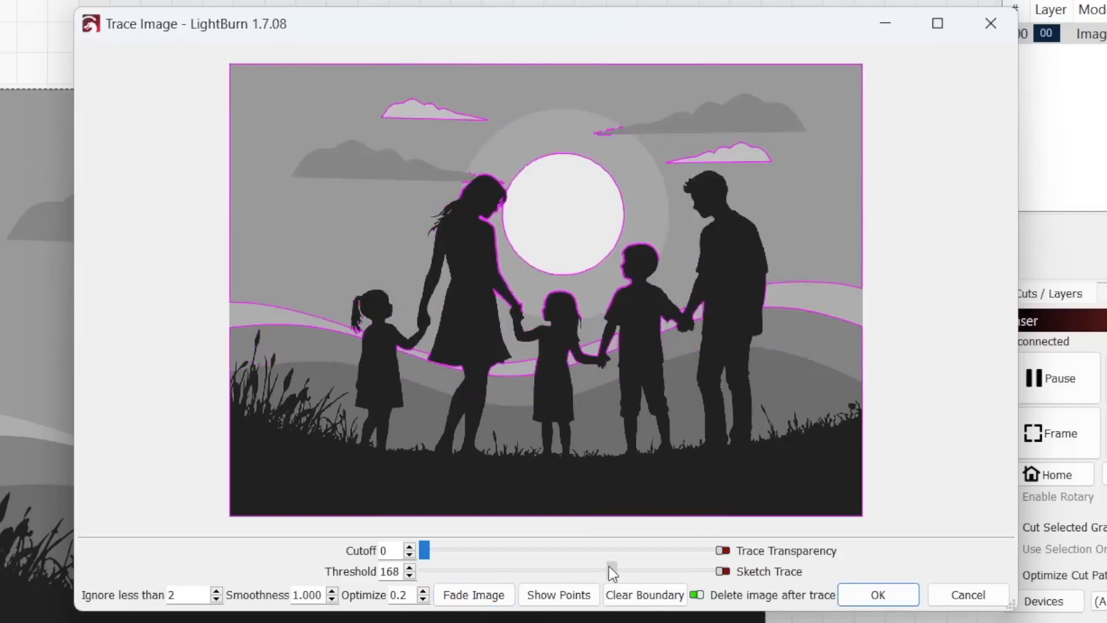
drag(424, 551, 493, 540)
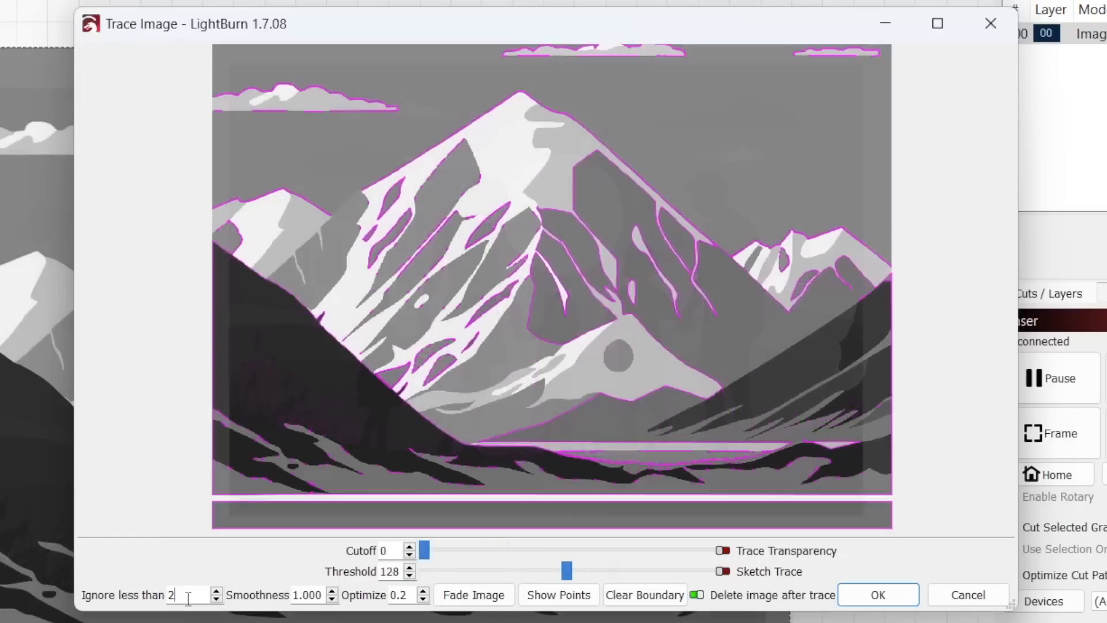
Step: Try Ignore less than values of 10, 15 and 20 on the mountain trace, and clear the value
drag(186, 597, 146, 588)
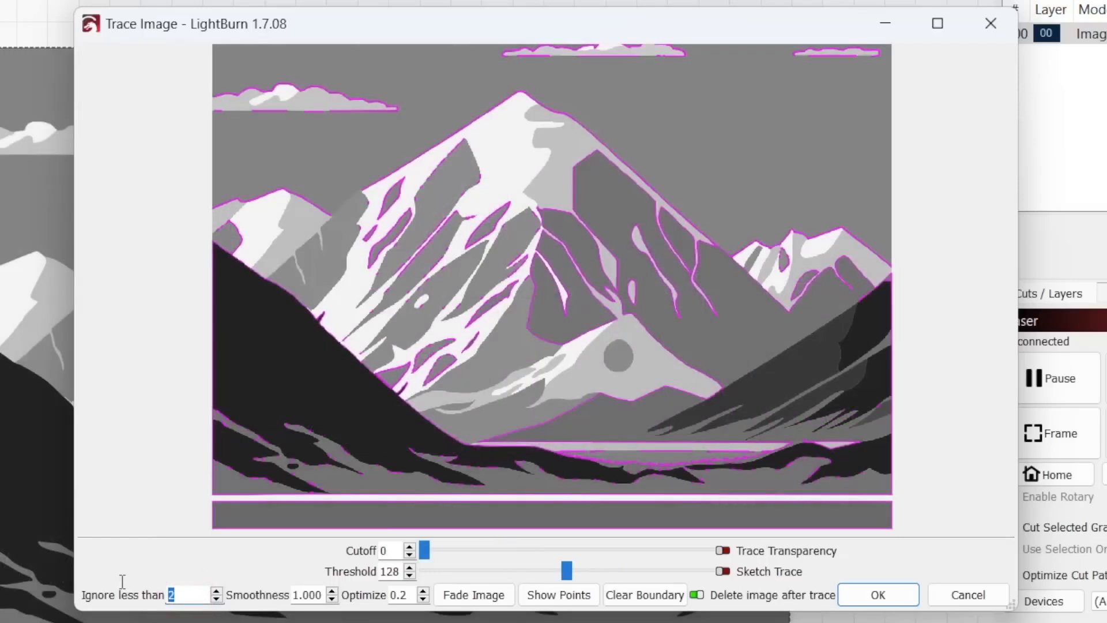
text(10)
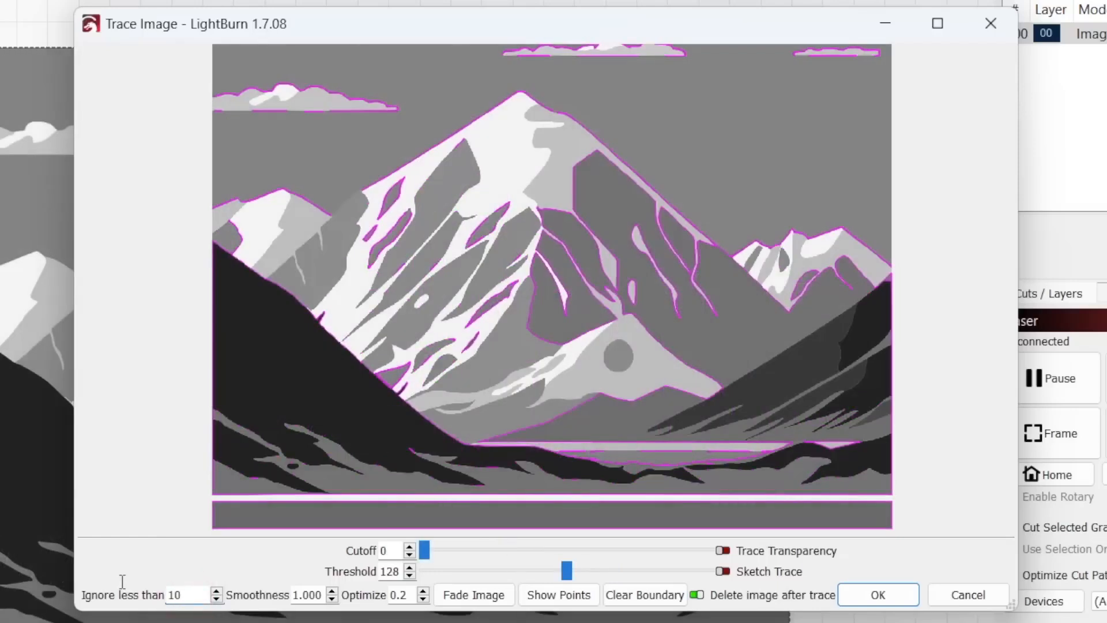
key(BackSpace)
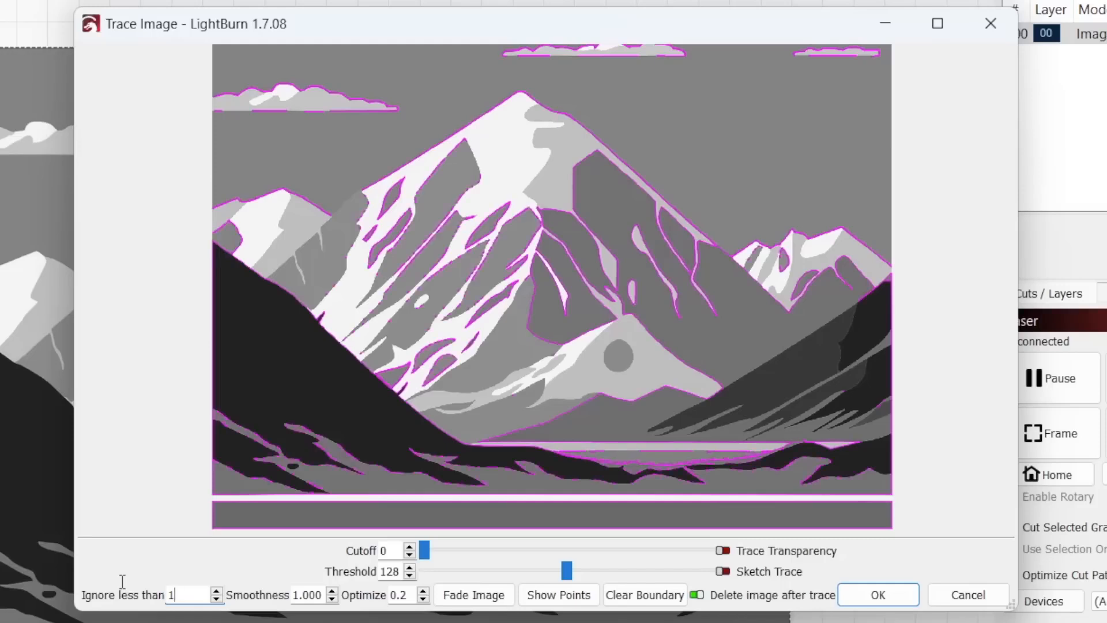
text(5)
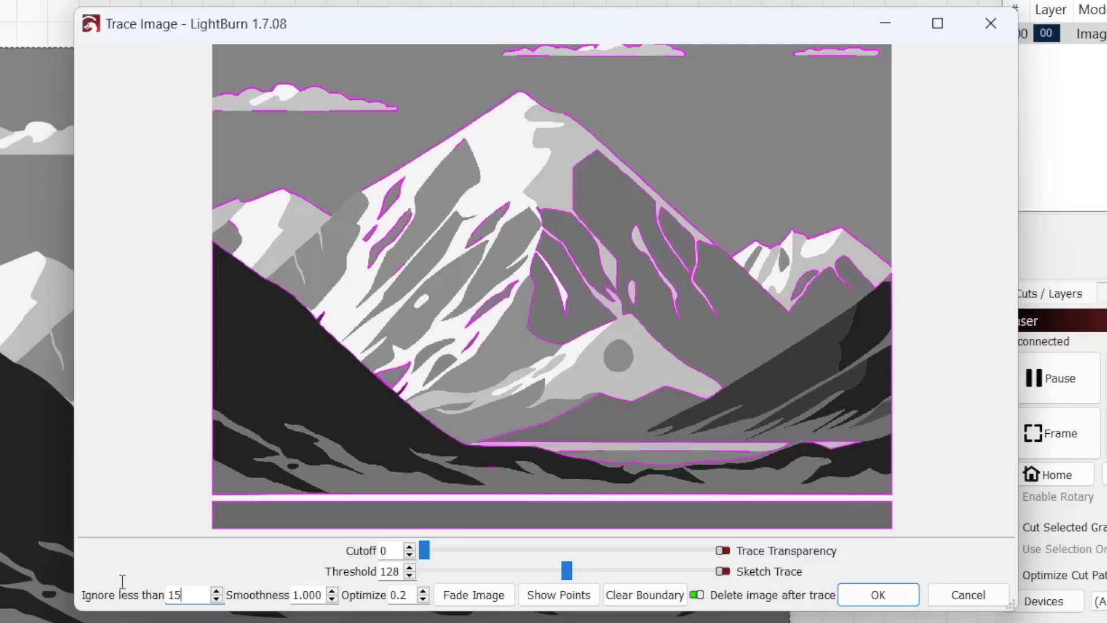
key(BackSpace)
key(BackSpace)
text(20)
key(BackSpace)
key(BackSpace)
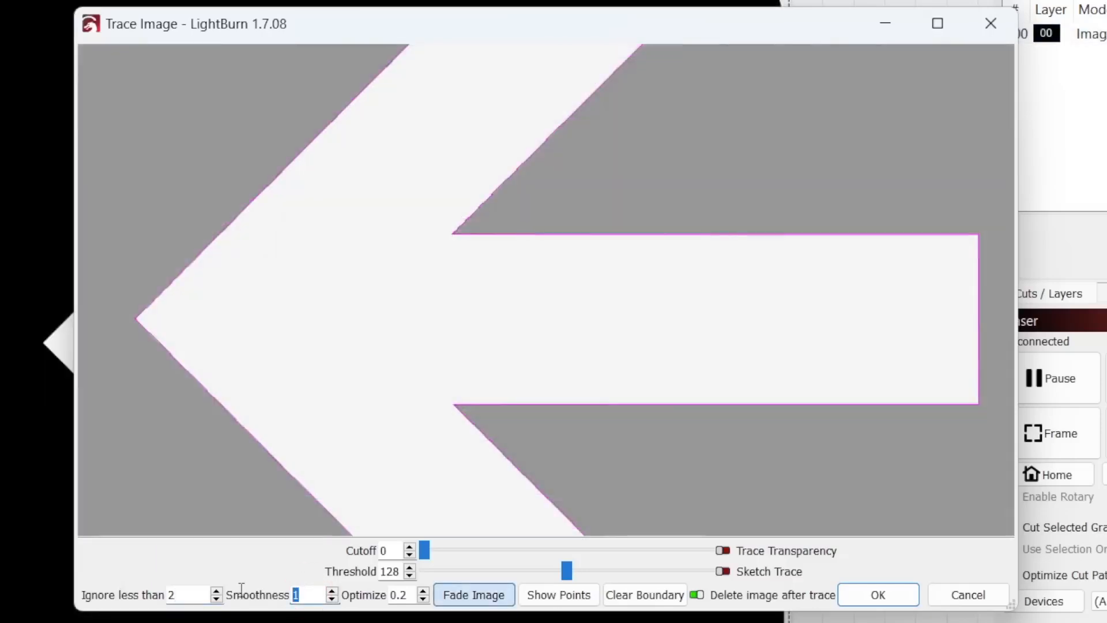
Step: Try a smoothness of 0 on the arrow trace, and set it to 1.33
text(0)
double_click(307, 594)
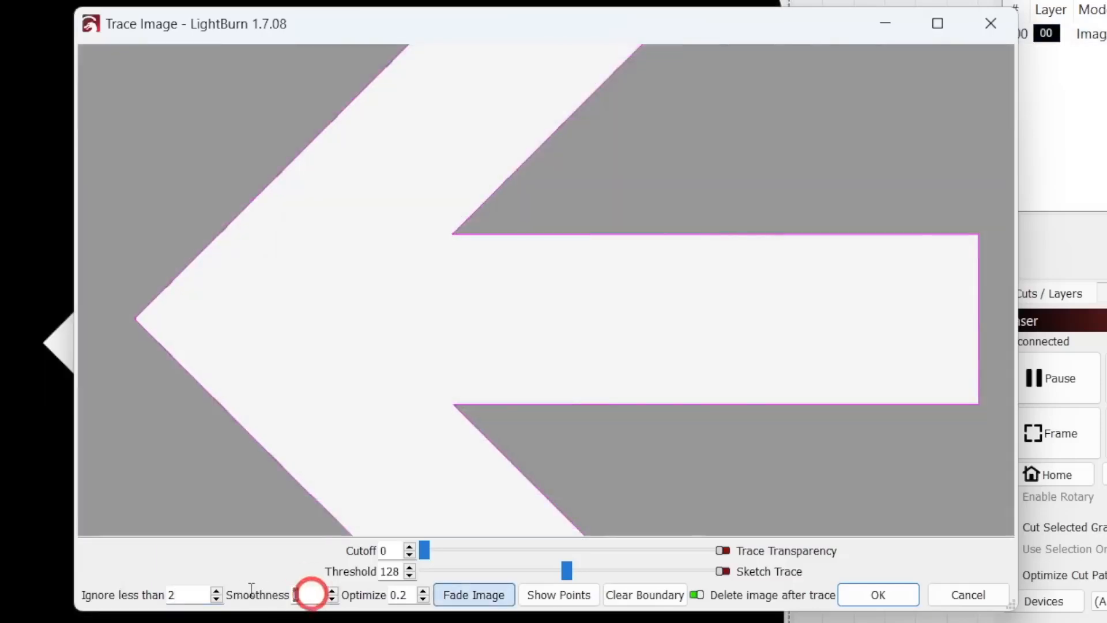
text(1.33)
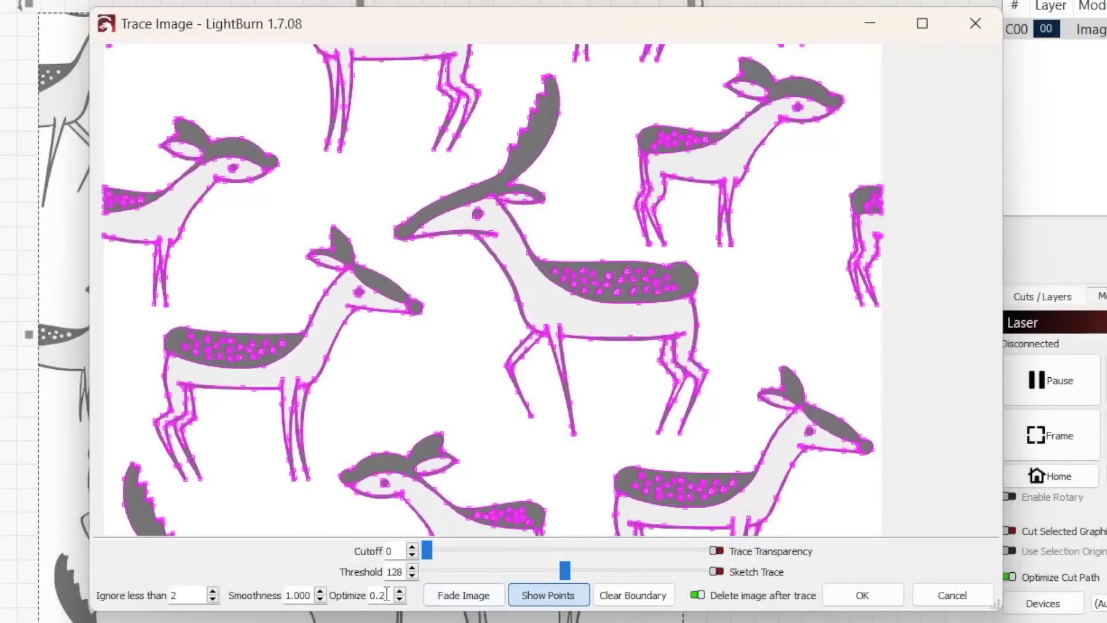
Step: Try Optimize values of 0 and 10 on the deer trace, and restore it to 0.2
double_click(380, 596)
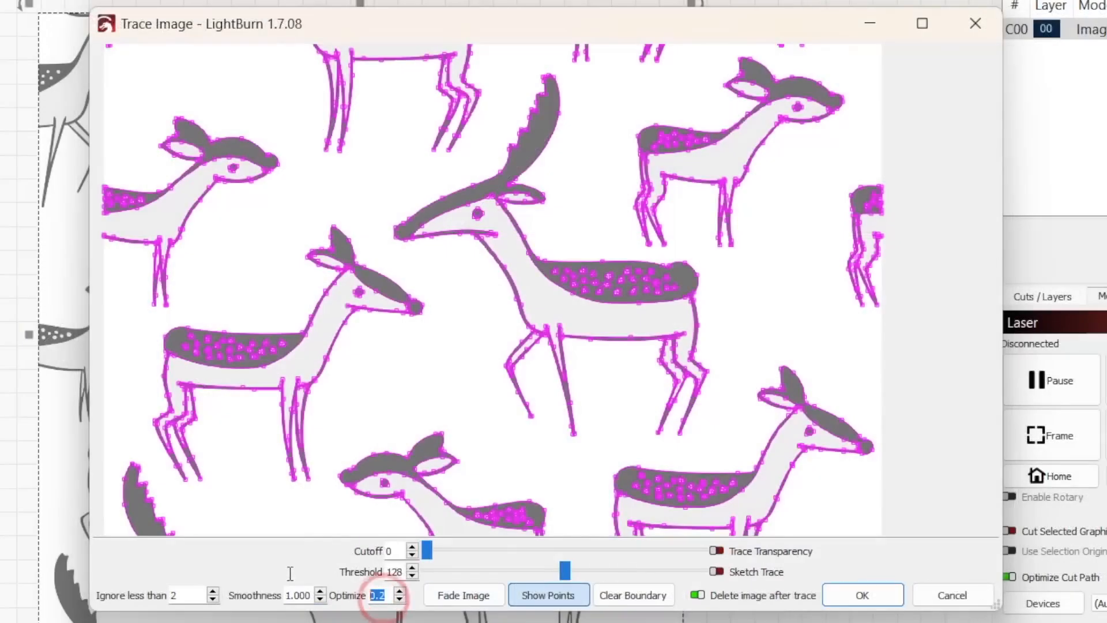
text(0)
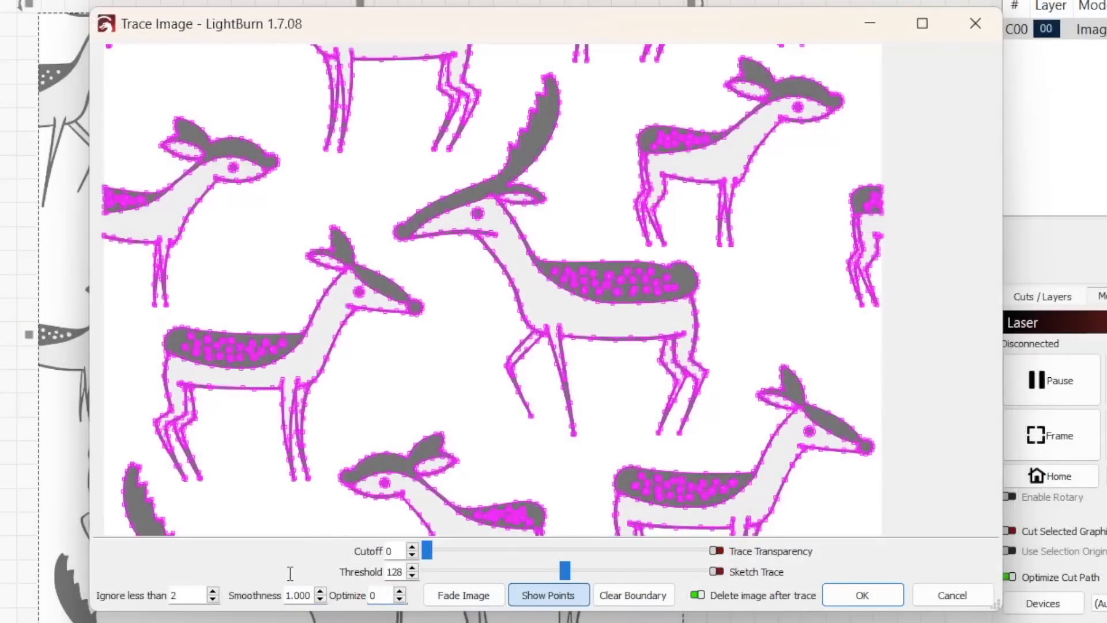
text(10)
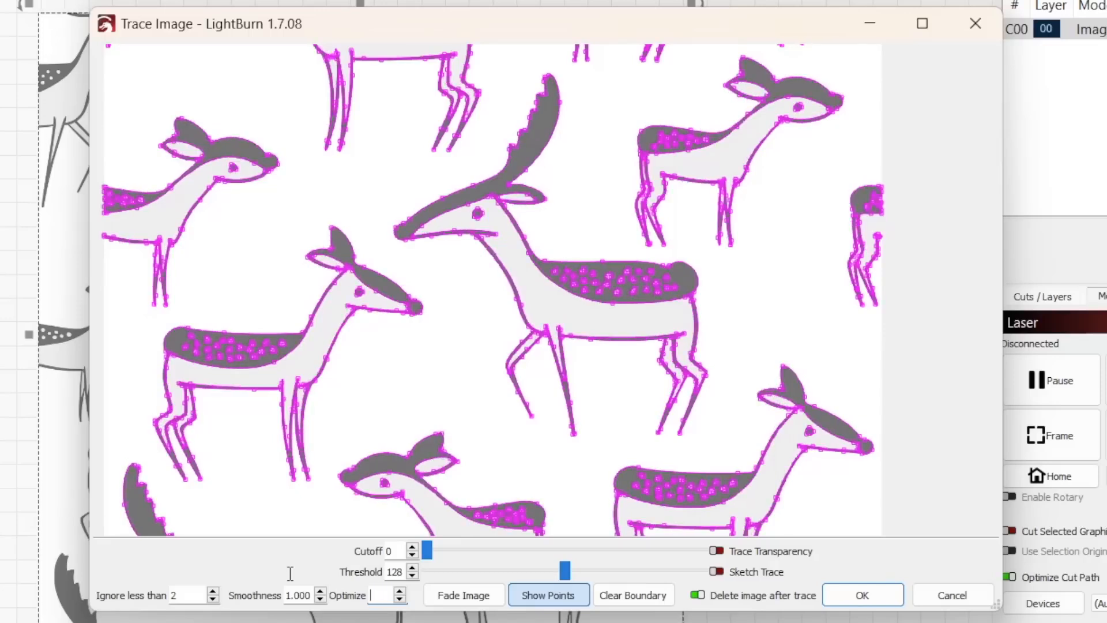
key(BackSpace)
text(0.2)
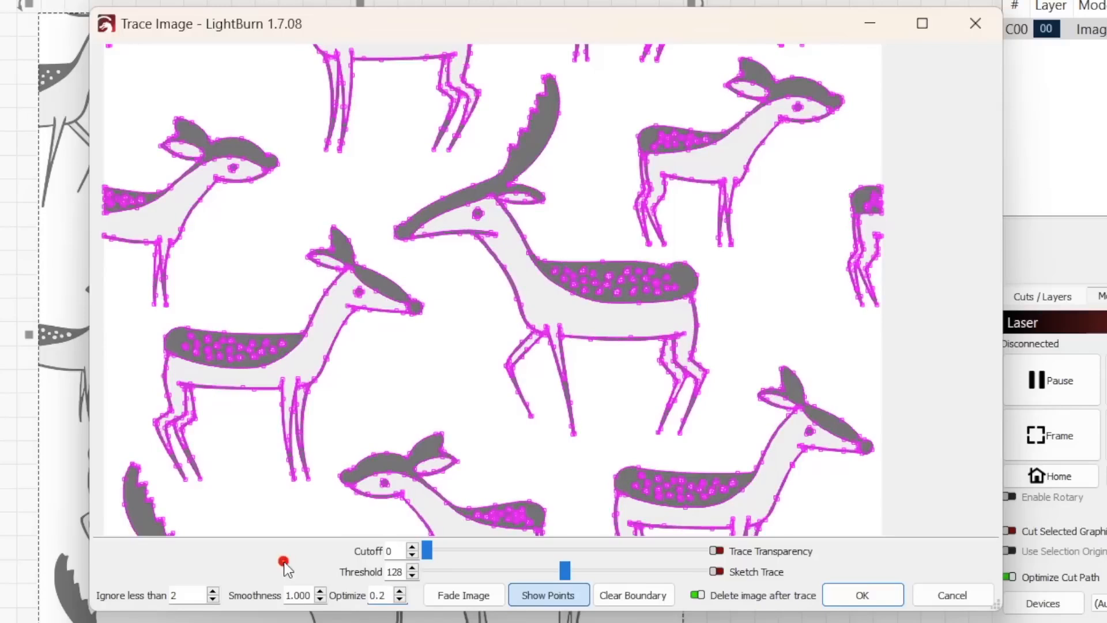
double_click(387, 600)
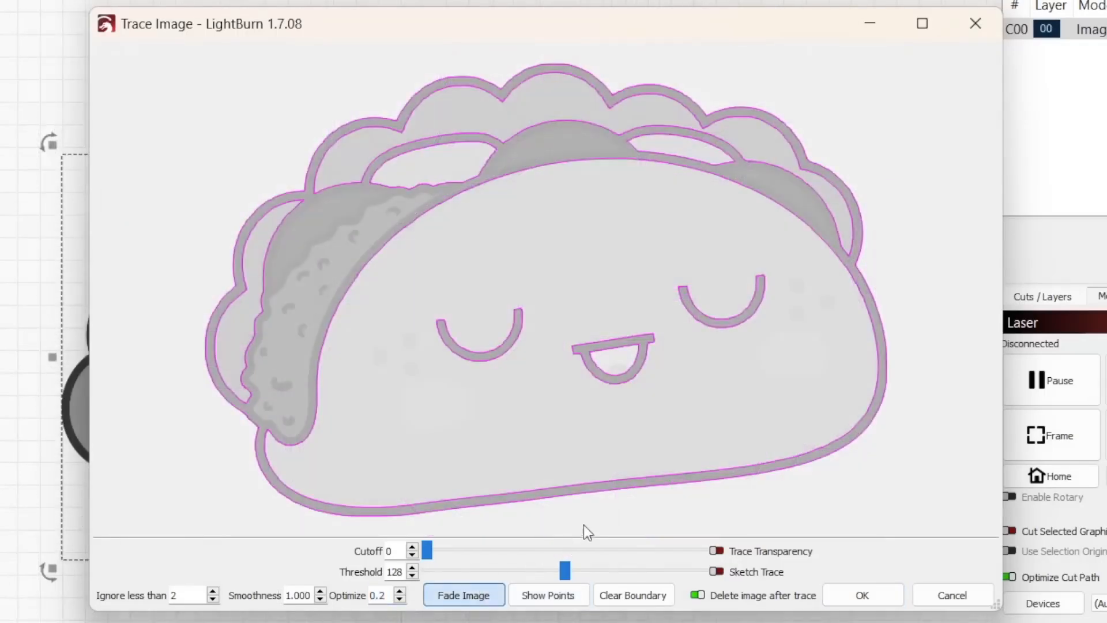
Step: Turn on Trace Transparency for the taco, and compare the floor plan trace with Sketch Trace on and off
click(716, 552)
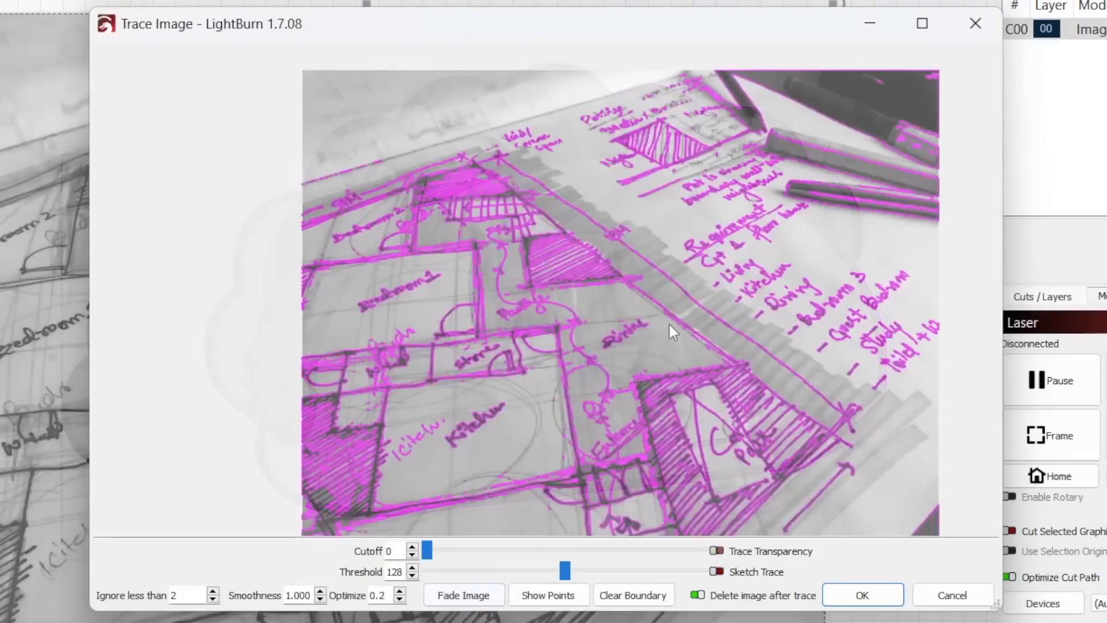
scroll(669, 322, up, 5)
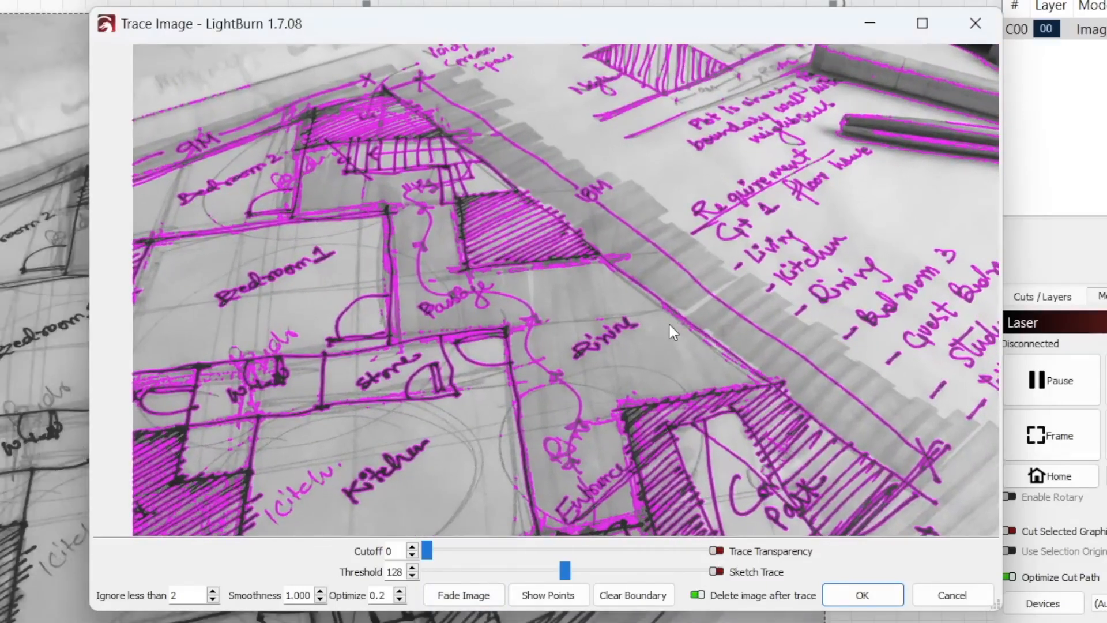
scroll(669, 322, up, 3)
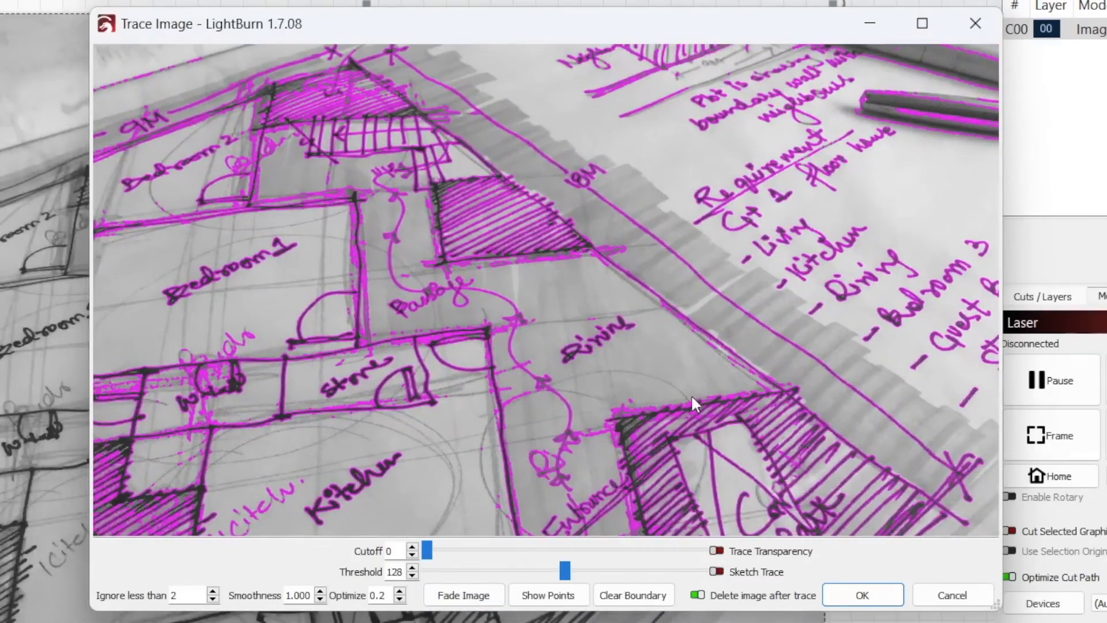
click(717, 569)
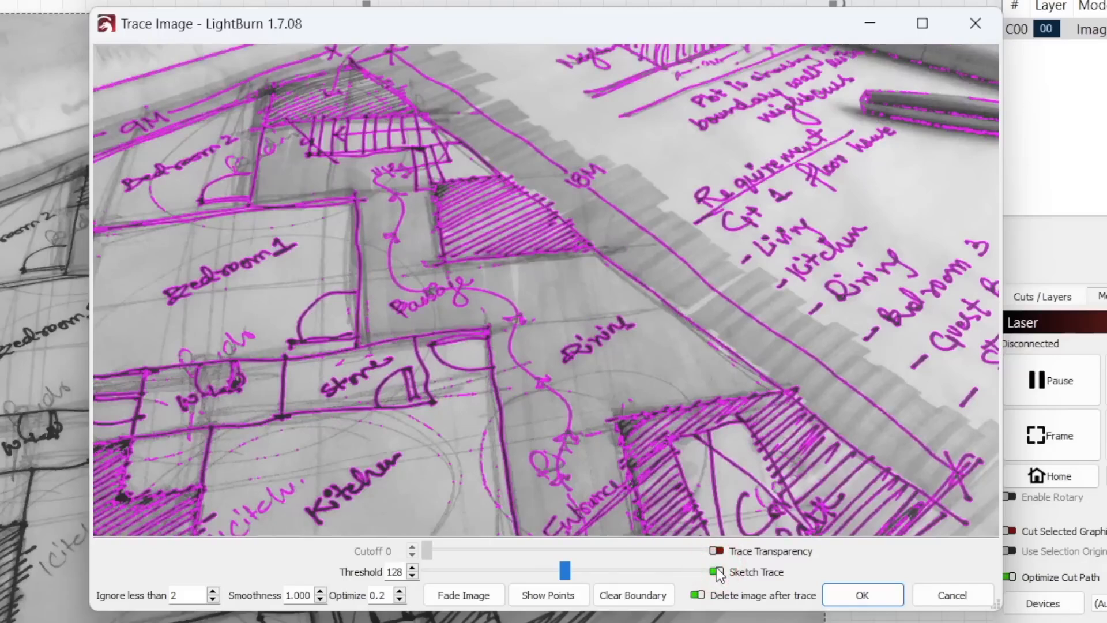
click(716, 571)
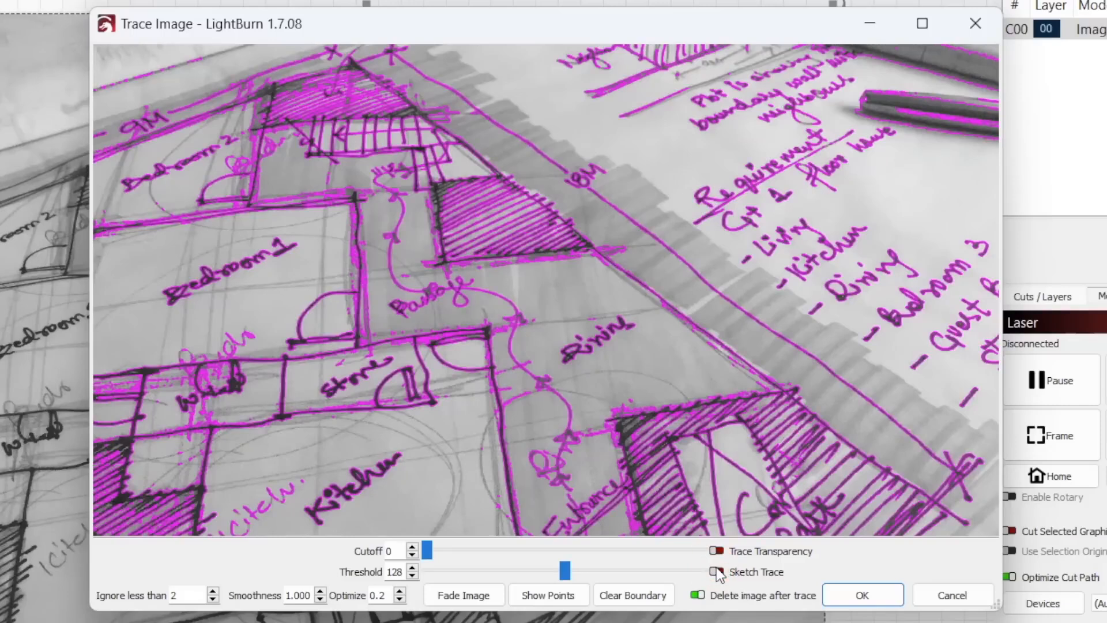
click(716, 571)
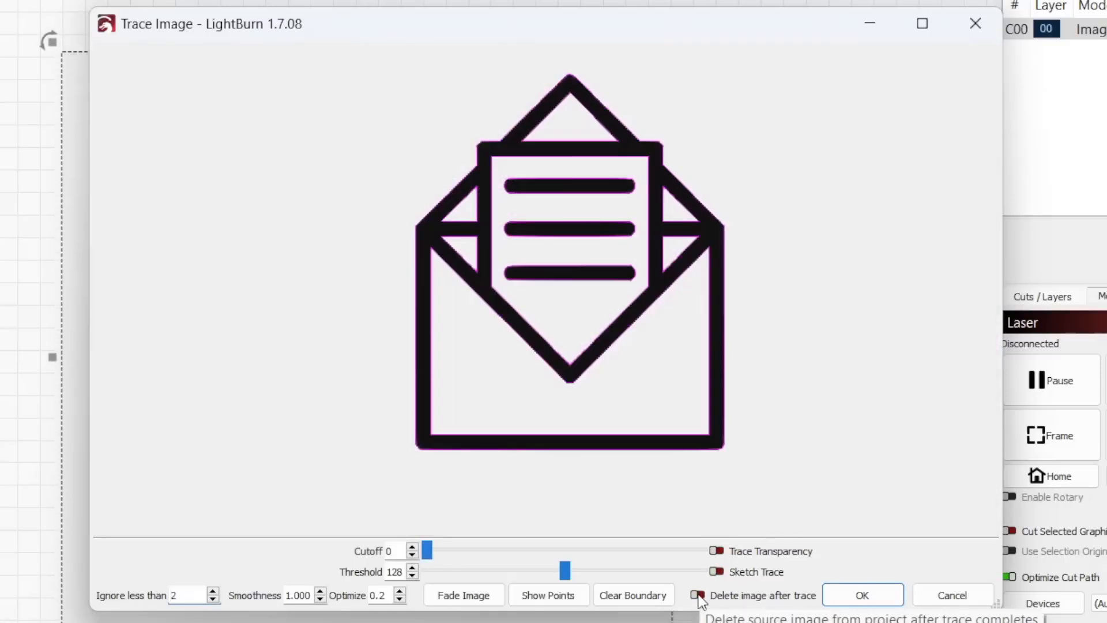
Step: Trace the envelope image with Delete image after trace enabled, and ungroup the traced vectors
click(699, 596)
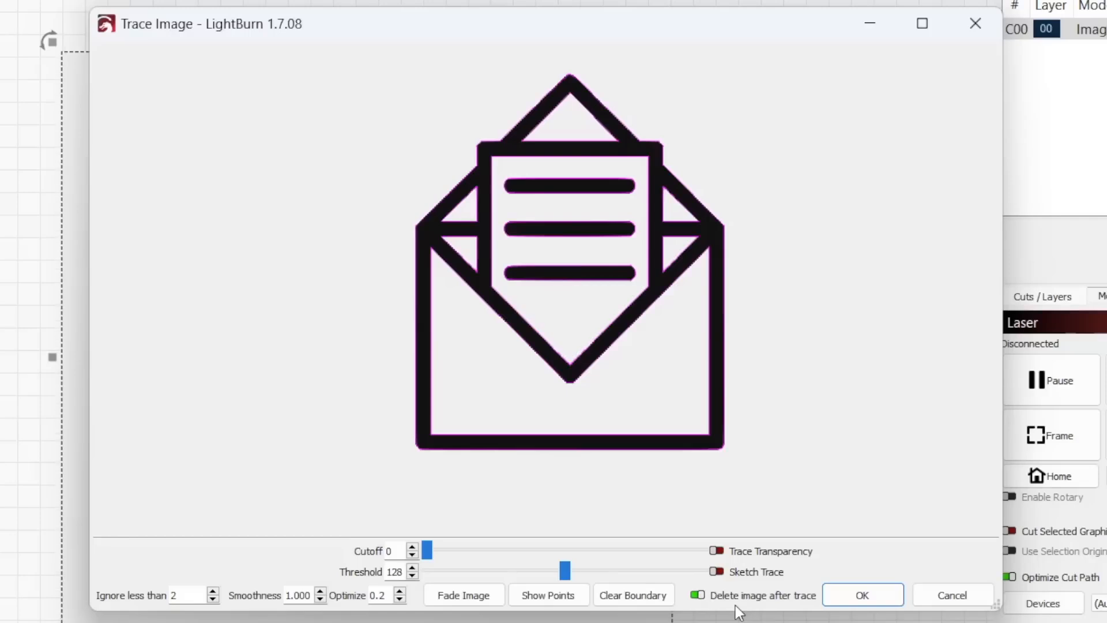
click(843, 596)
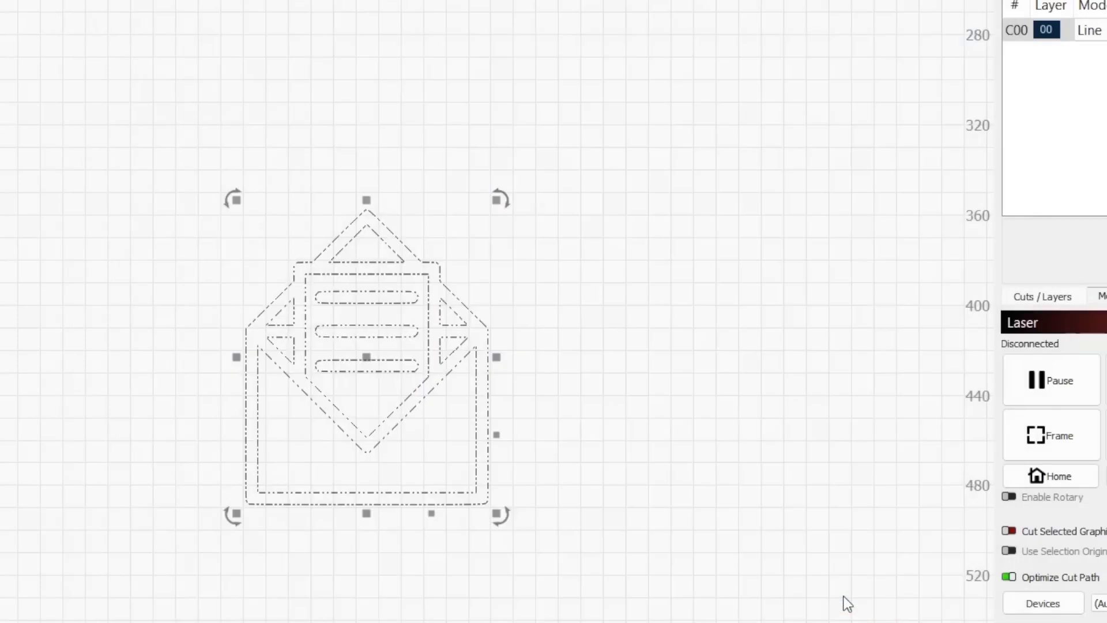
click(585, 310)
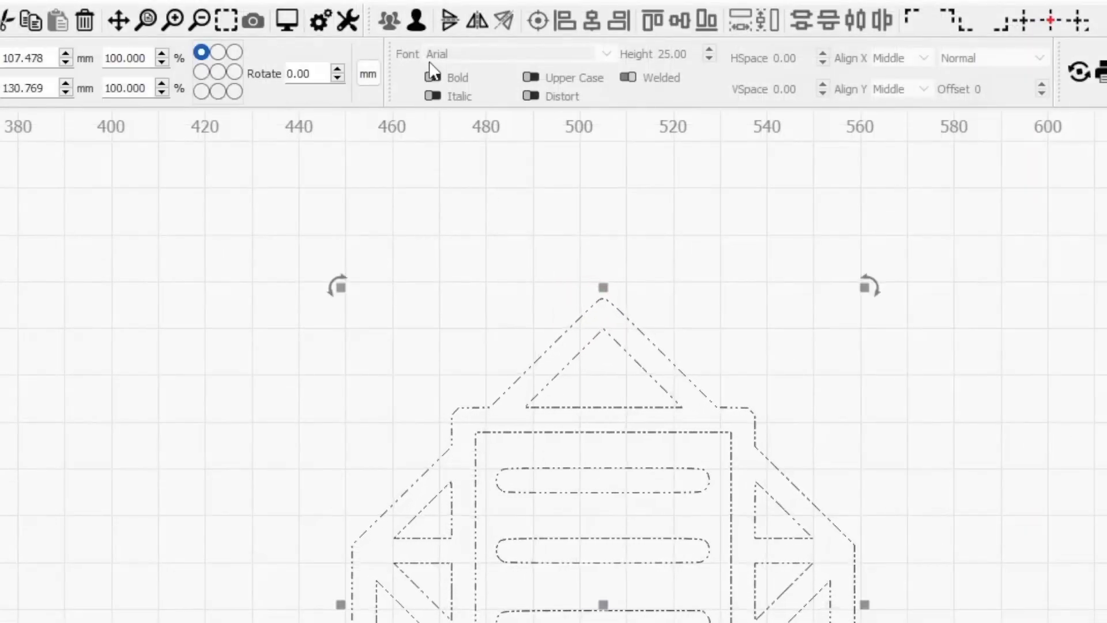
click(413, 22)
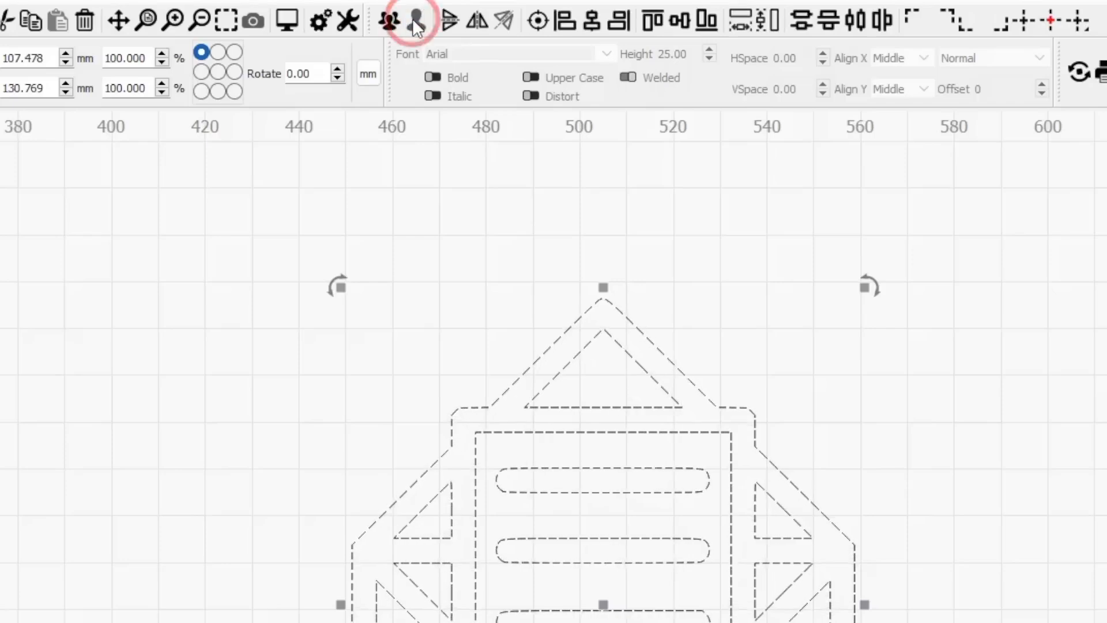
click(507, 222)
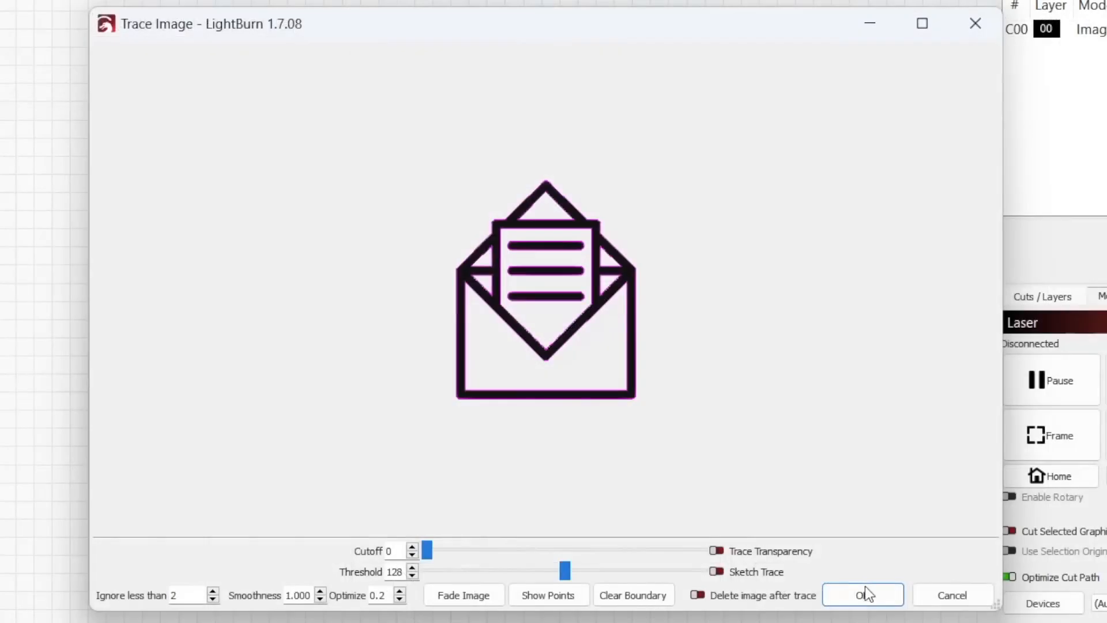
Step: Trace the envelope with Delete image after trace disabled, and move the source image away from the vectors
click(865, 595)
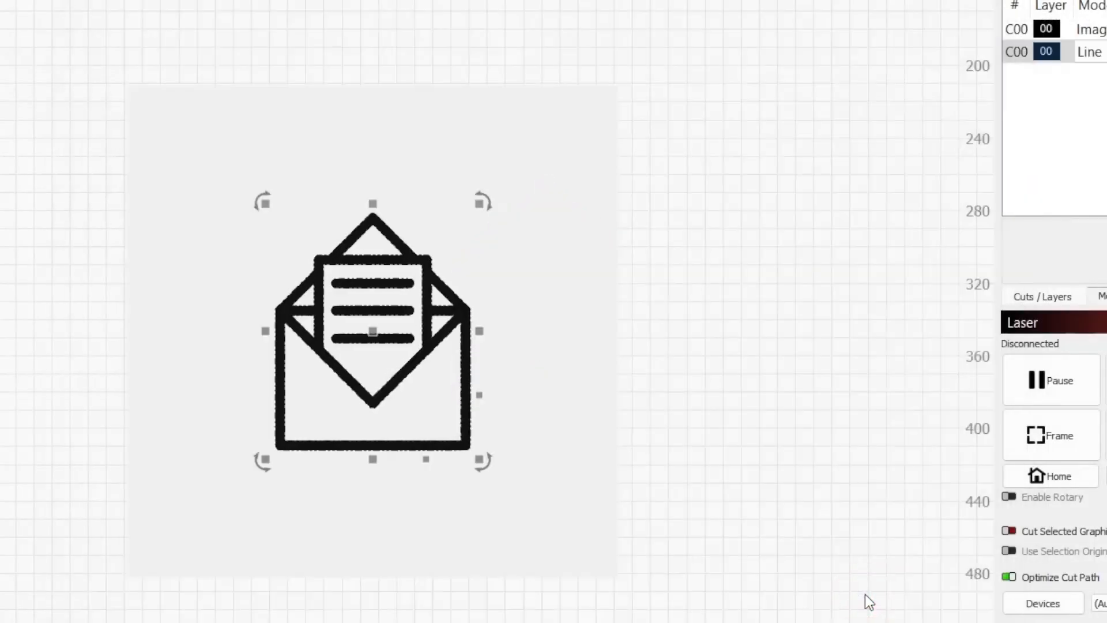
click(865, 594)
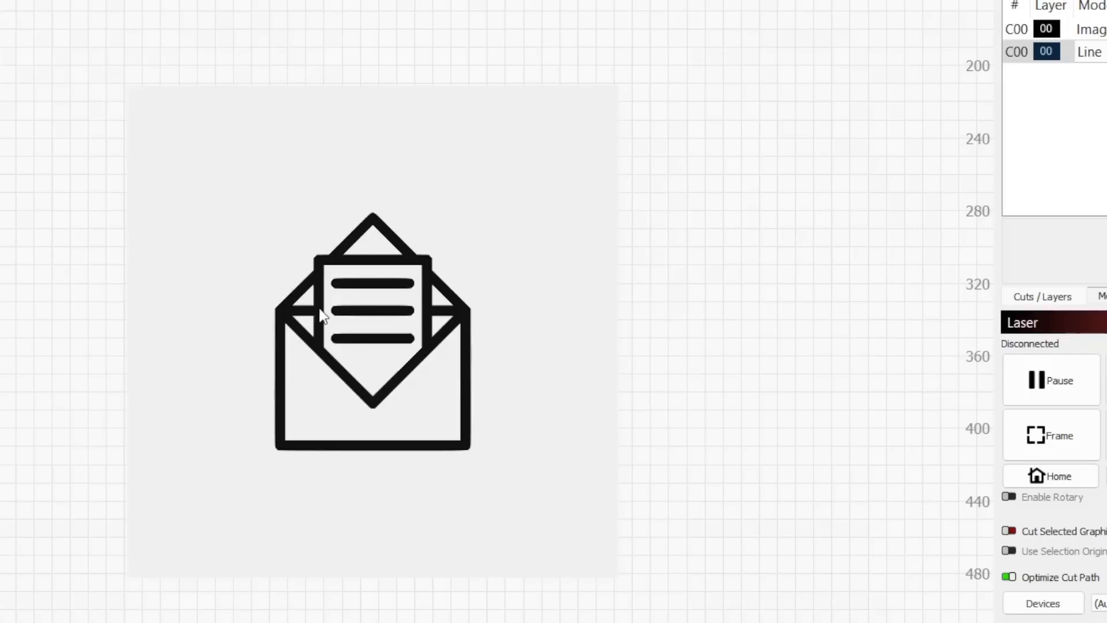
click(256, 226)
mouse_move(257, 226)
mouse_down()
mouse_move(42, 292)
mouse_move(0, 260)
mouse_up()
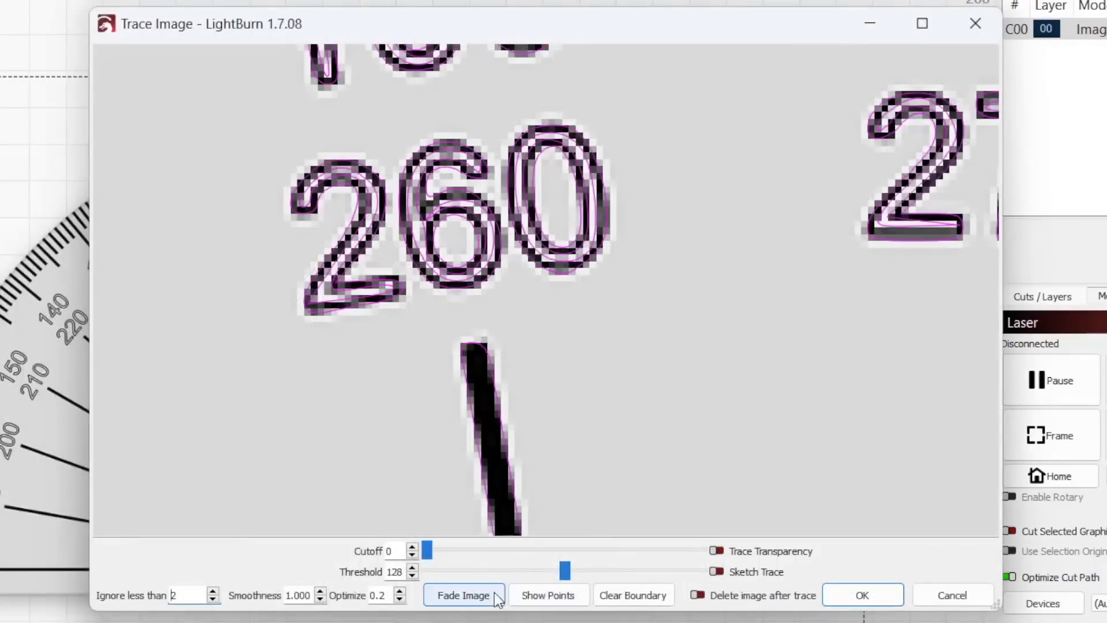
Step: Fade the protractor image behind its trace around the 260 marking
click(488, 594)
scroll(381, 434, up, 2)
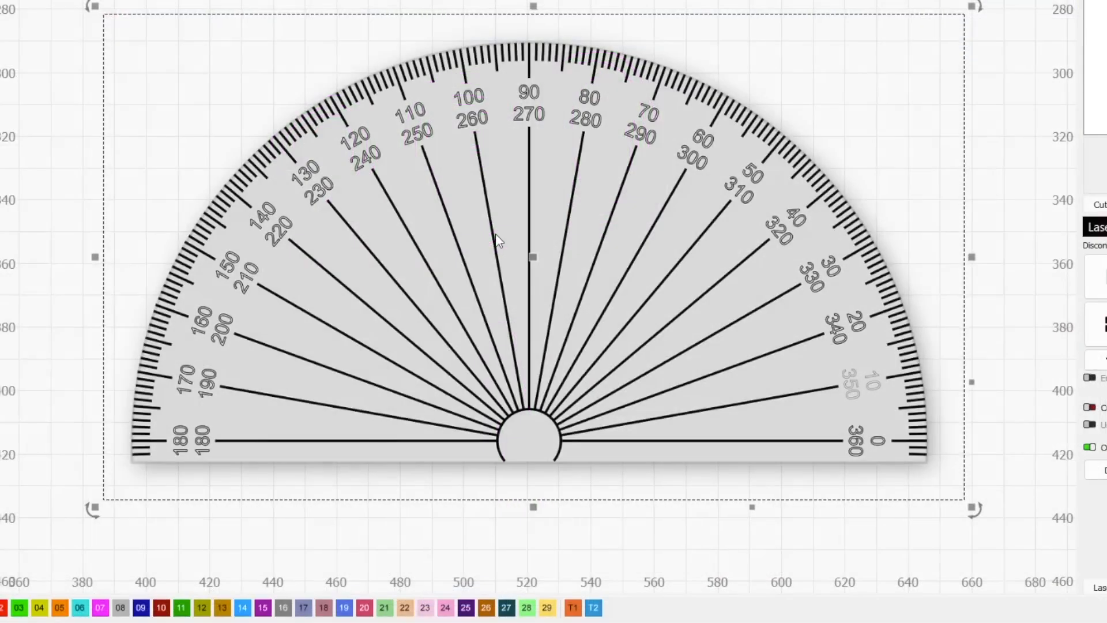
Step: Set the protractor's image mode to Threshold in Adjust Image, and preview the engraving
right_click(496, 235)
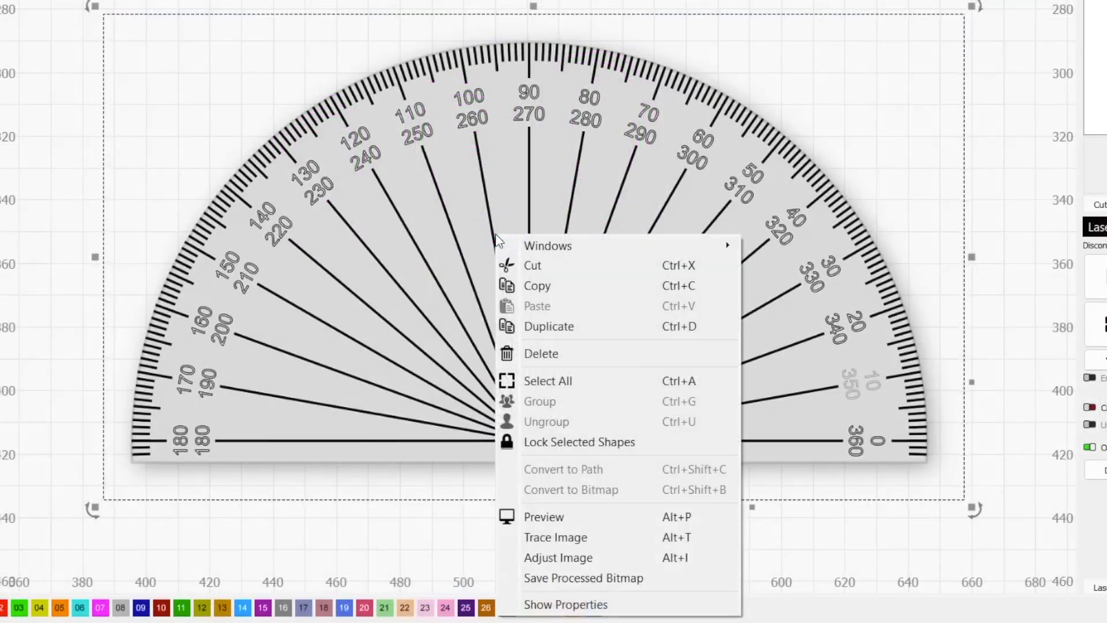
click(565, 557)
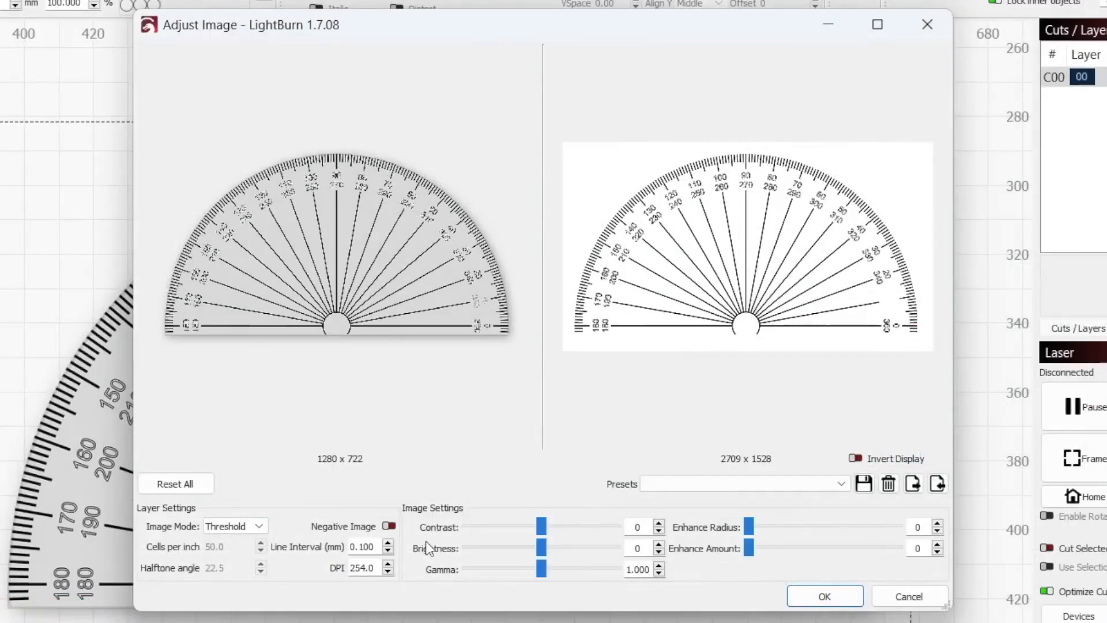
click(254, 525)
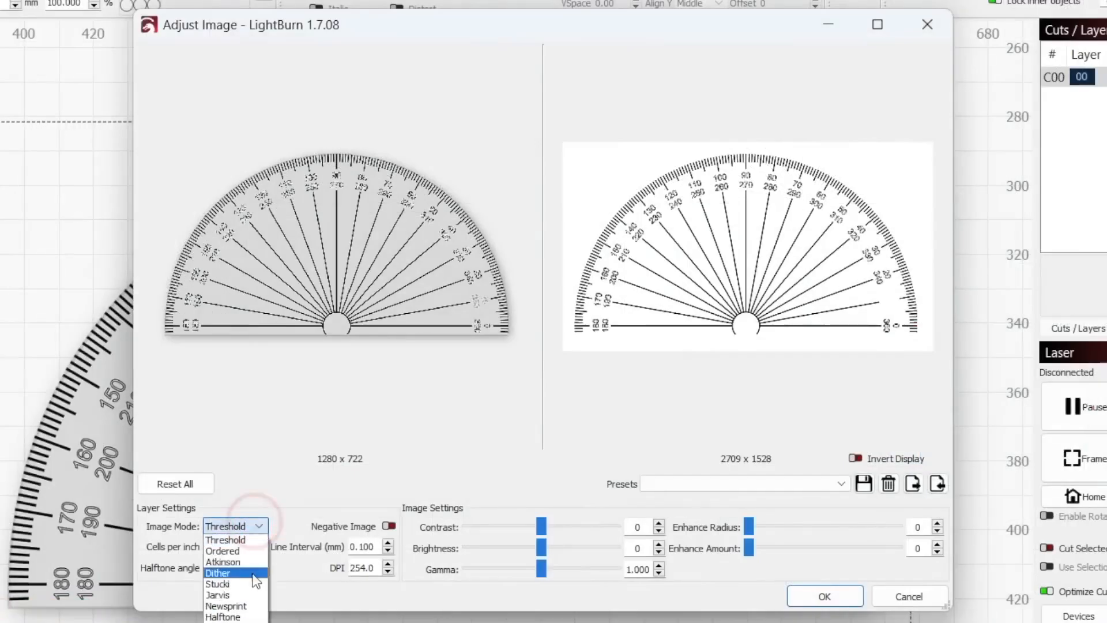
click(252, 540)
click(824, 596)
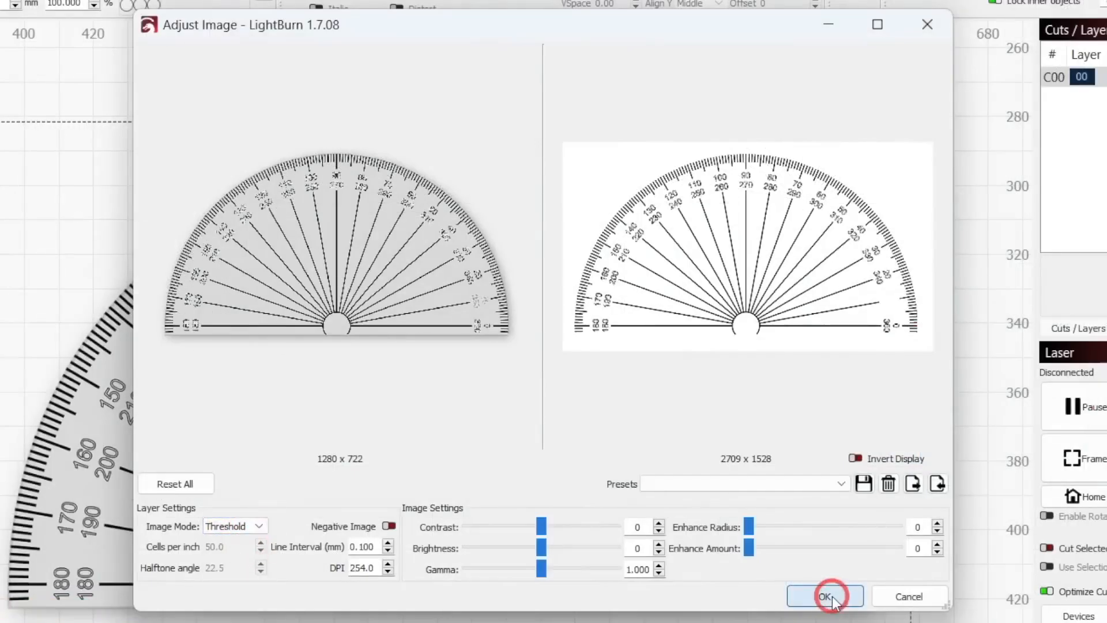
key(alt+p)
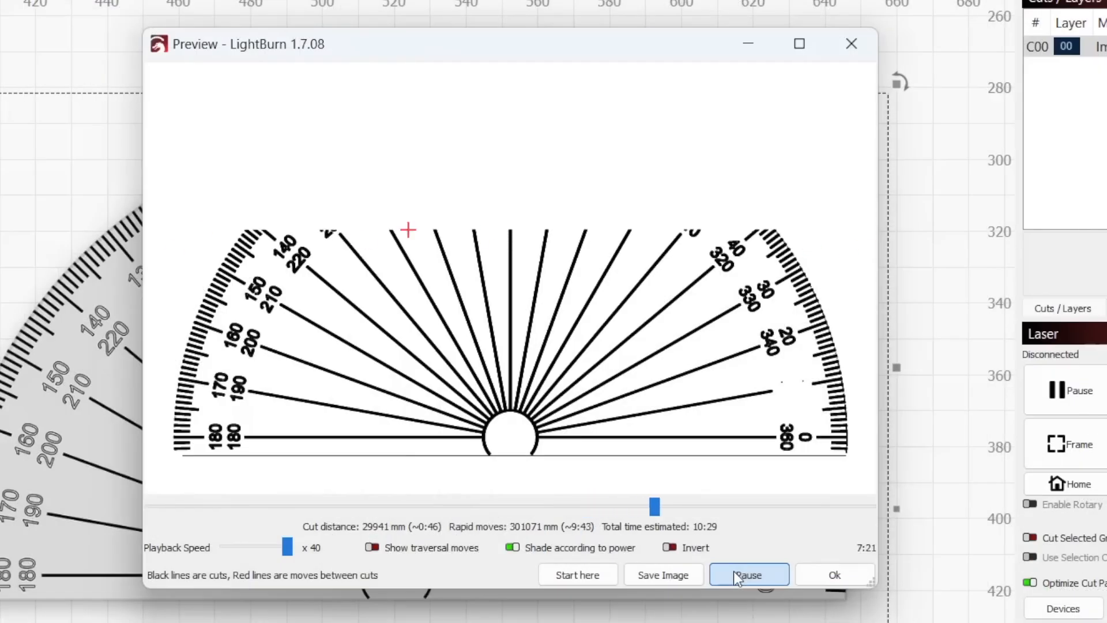
Step: Trace the bat image with Trace Transparency enabled and Delete image after trace kept on
click(718, 549)
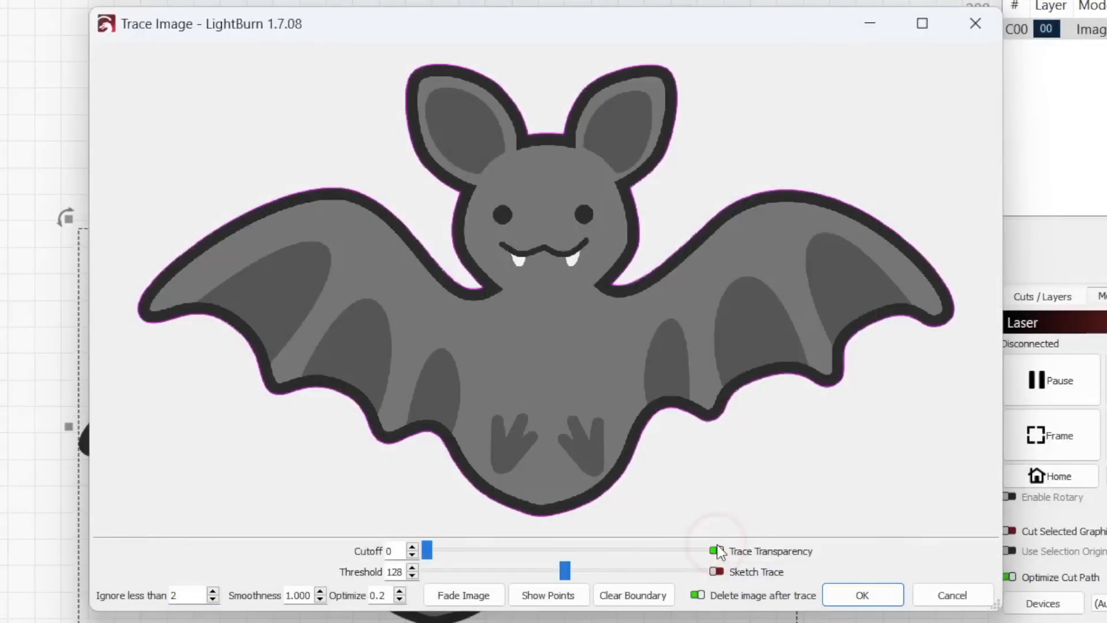
click(873, 595)
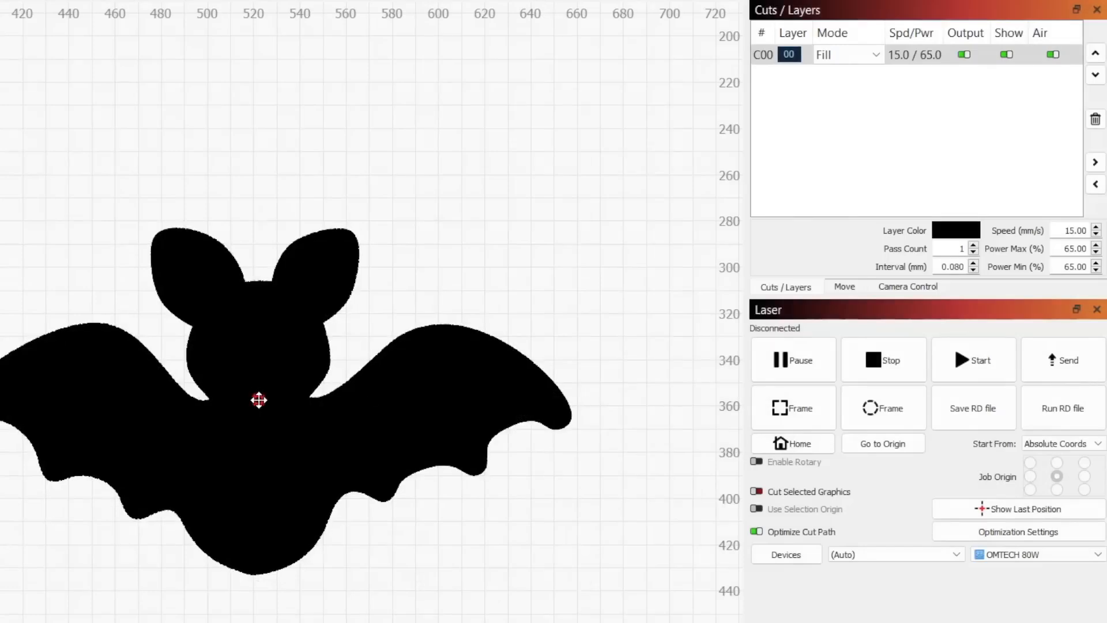
Step: Move the bat trace about 26 mm right and 58 mm up, and set its layer mode to Line
drag(257, 398, 318, 264)
click(856, 53)
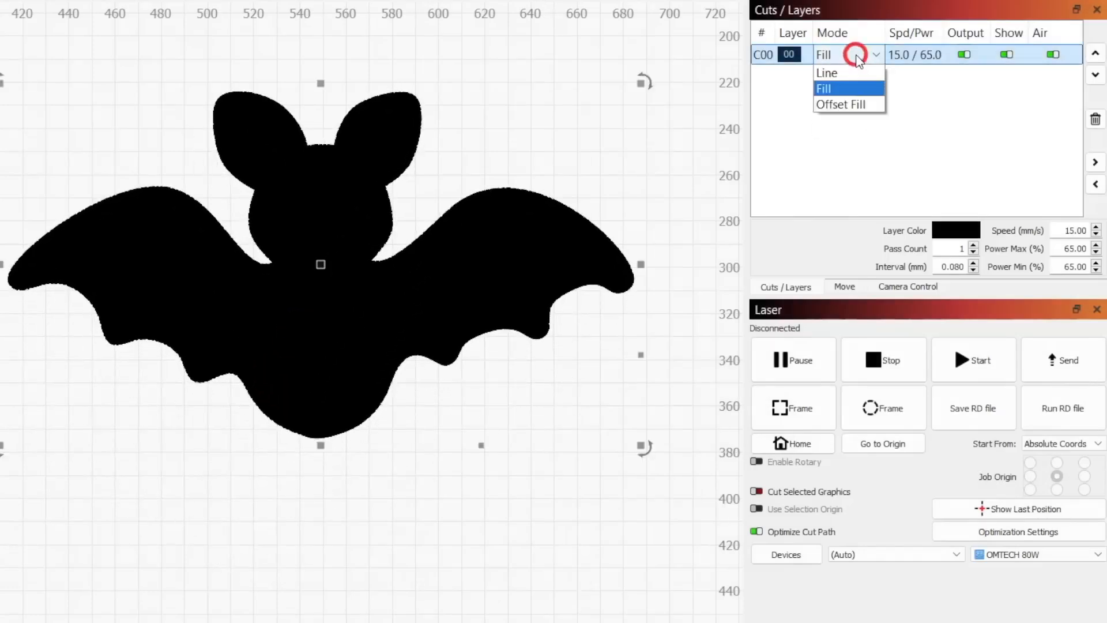
click(850, 74)
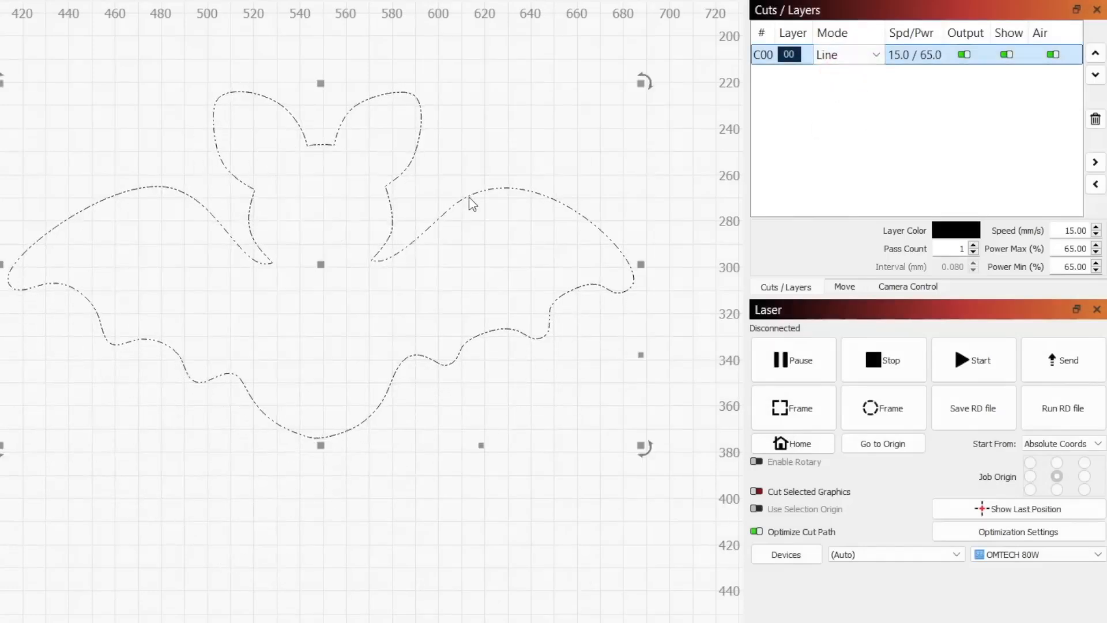
Step: Switch to the LightBurn documentation and read through its Trace Image page
scroll(469, 205, up, 1)
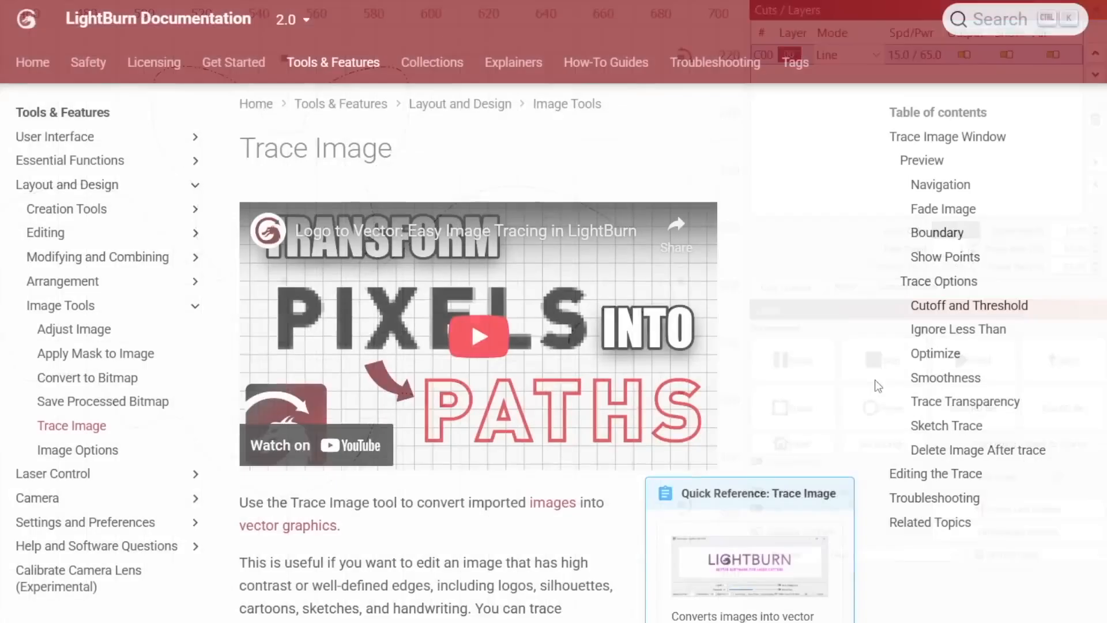
scroll(874, 379, down, 3)
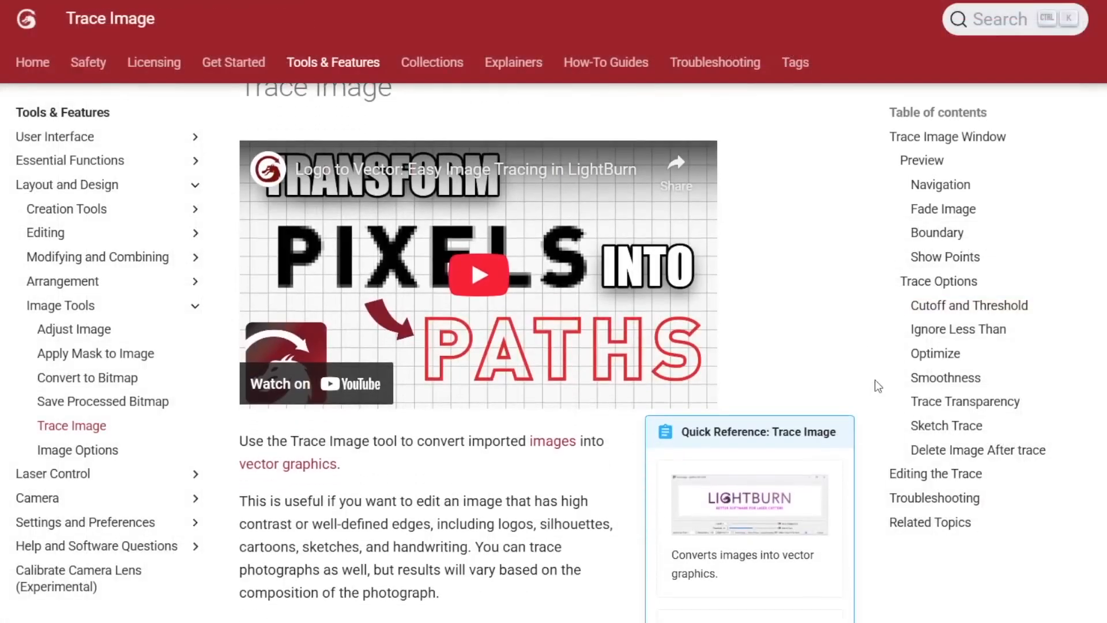